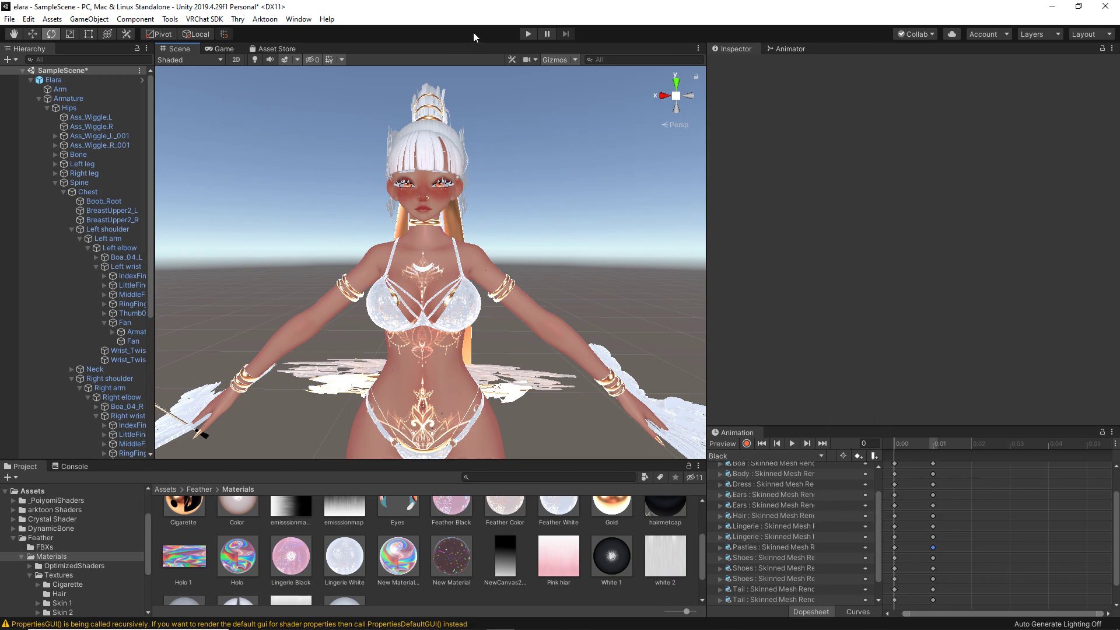
click(309, 19)
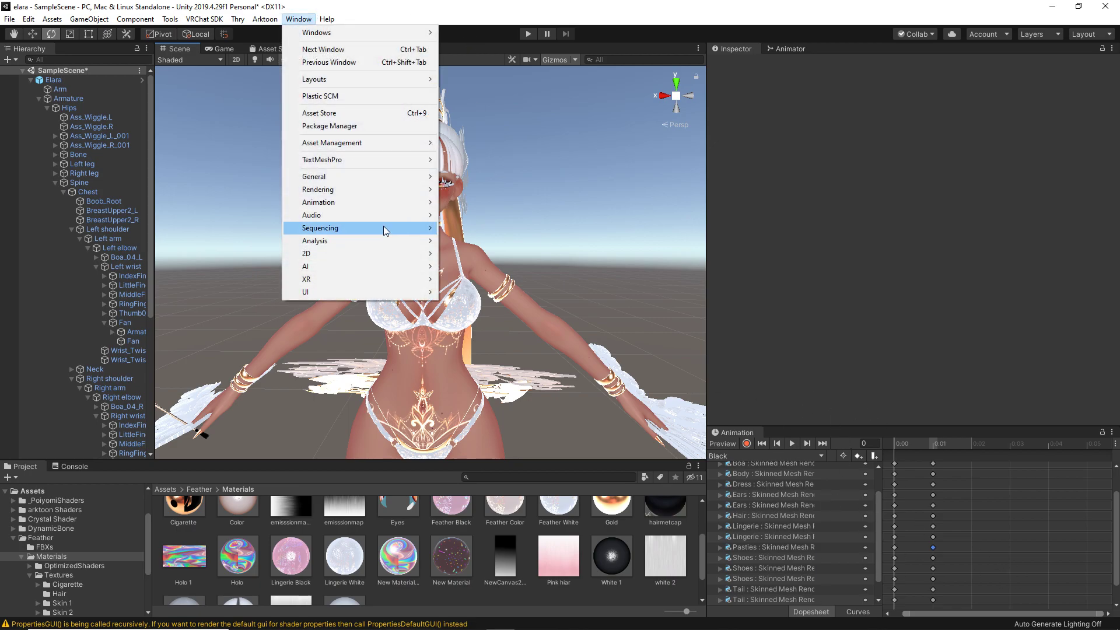
mouse_move(334, 190)
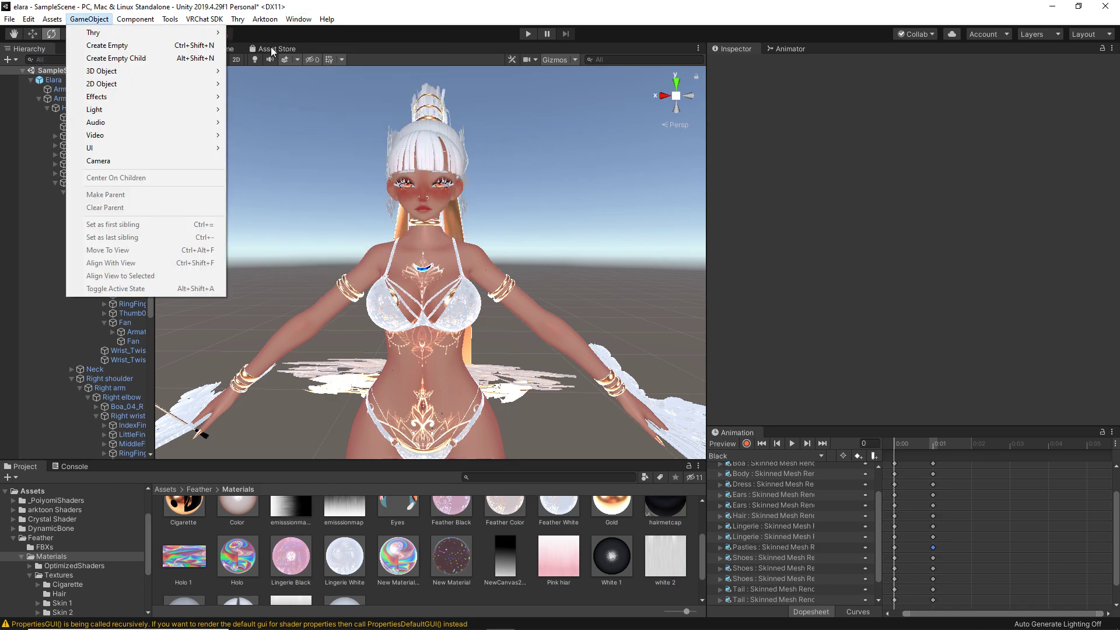
mouse_move(270, 48)
mouse_down()
mouse_move(830, 58)
mouse_move(303, 50)
mouse_move(35, 321)
mouse_move(861, 404)
mouse_move(253, 56)
mouse_up()
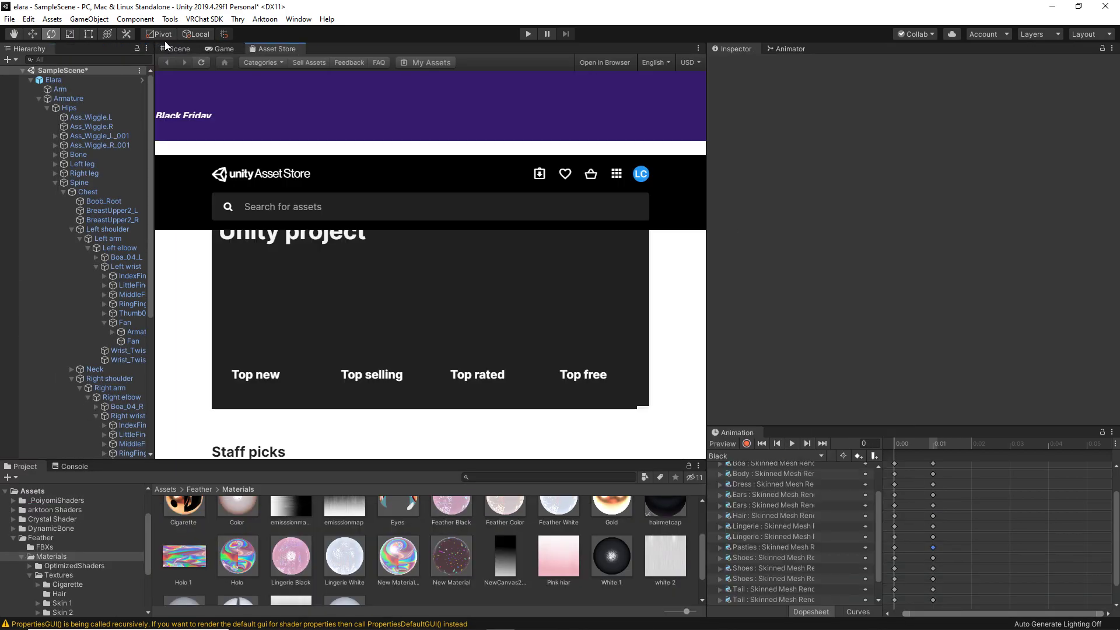
click(174, 48)
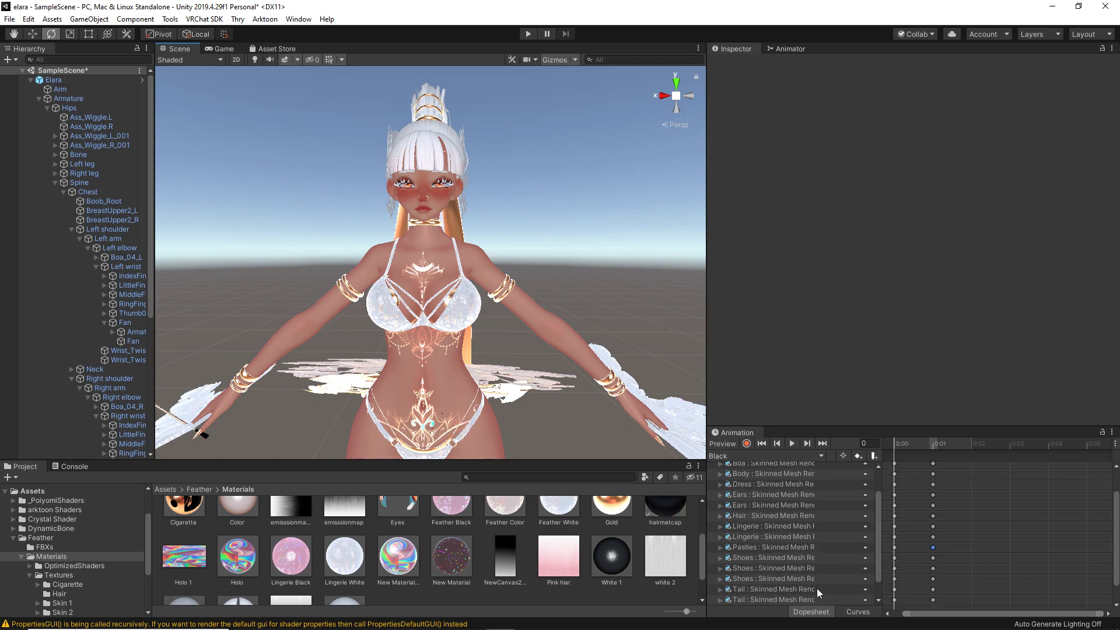
Select Elara and browse the Animator controller picker, keeping controller '1' assigned
click(60, 80)
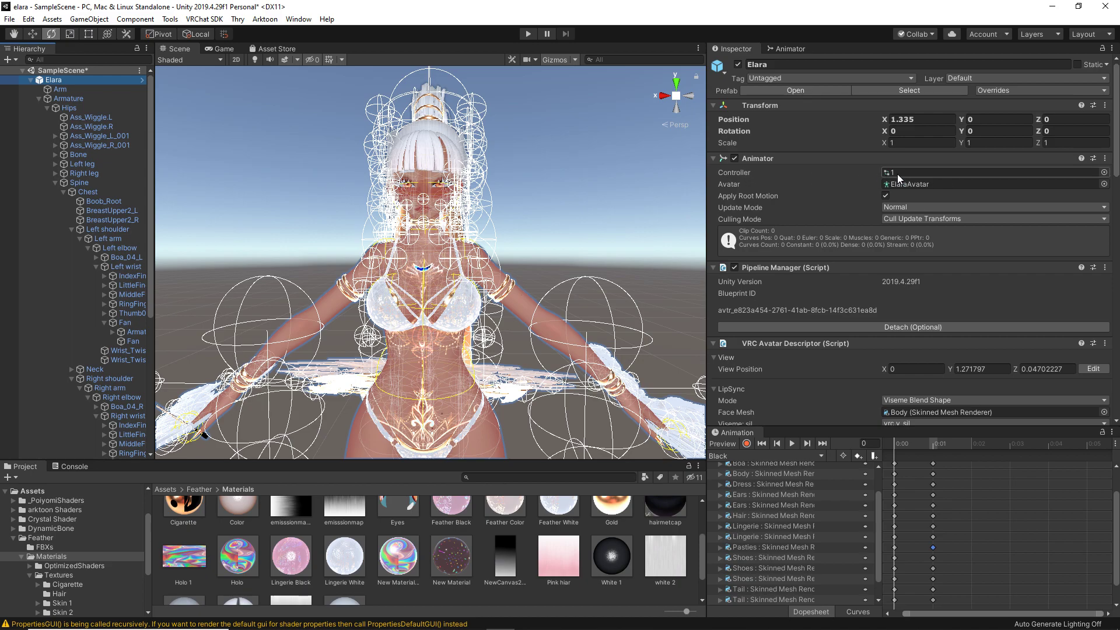
click(1104, 173)
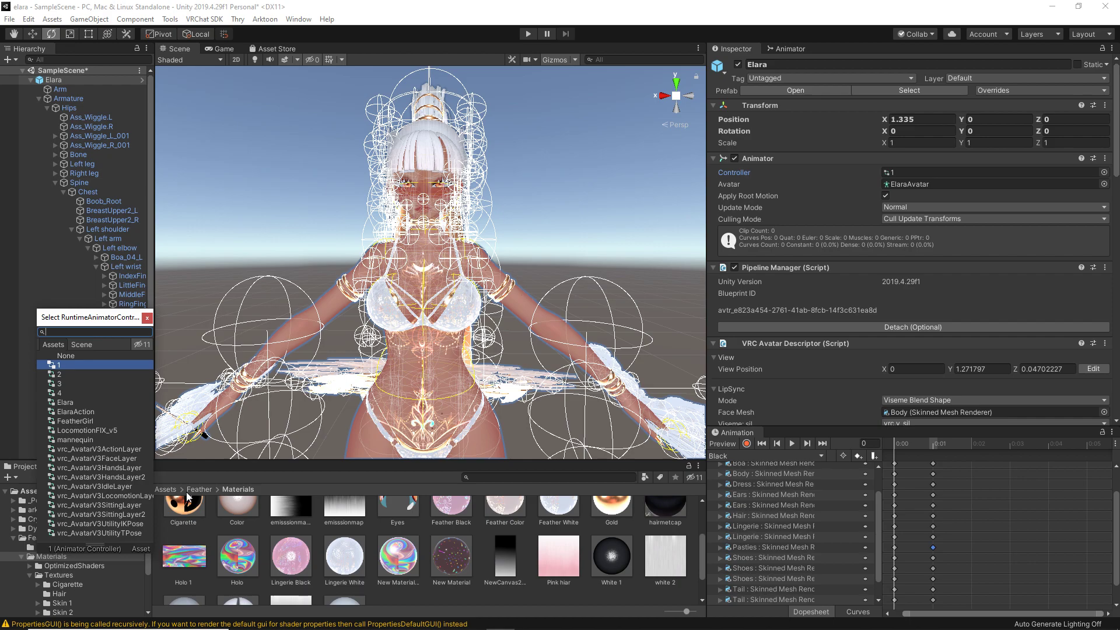
scroll(880, 316, down, 10)
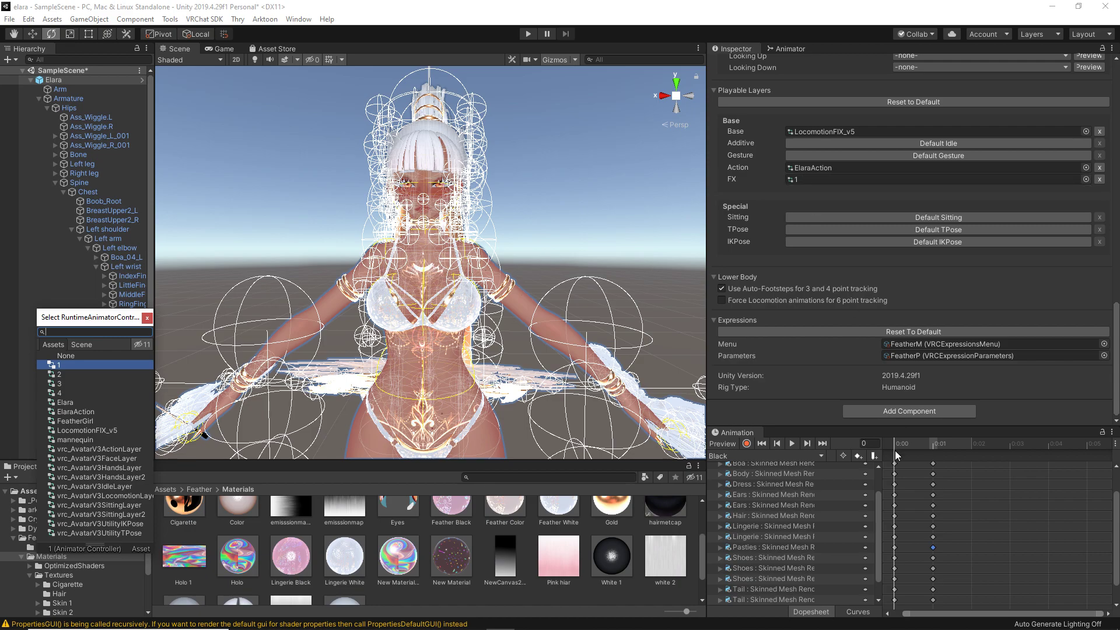
scroll(911, 216, up, 10)
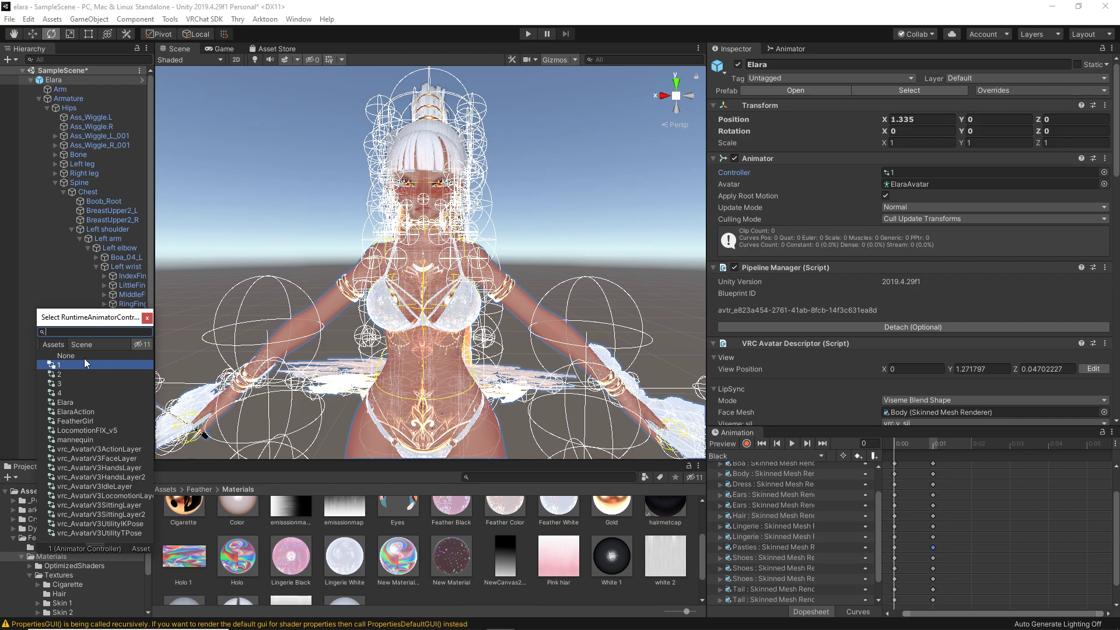
click(66, 365)
click(147, 318)
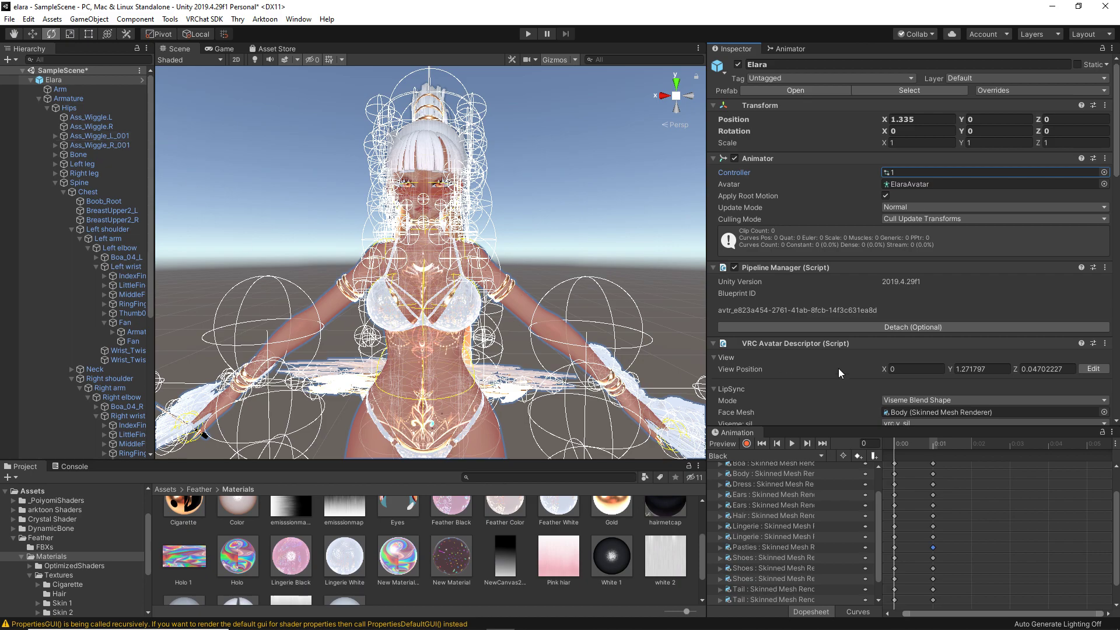
scroll(779, 495, up, 3)
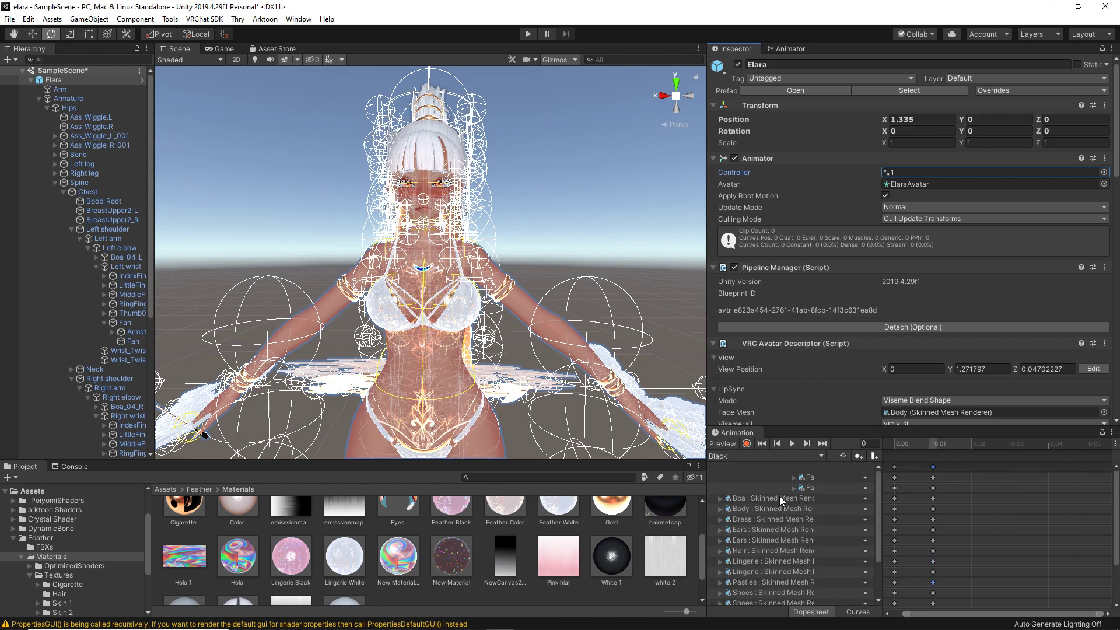
click(726, 457)
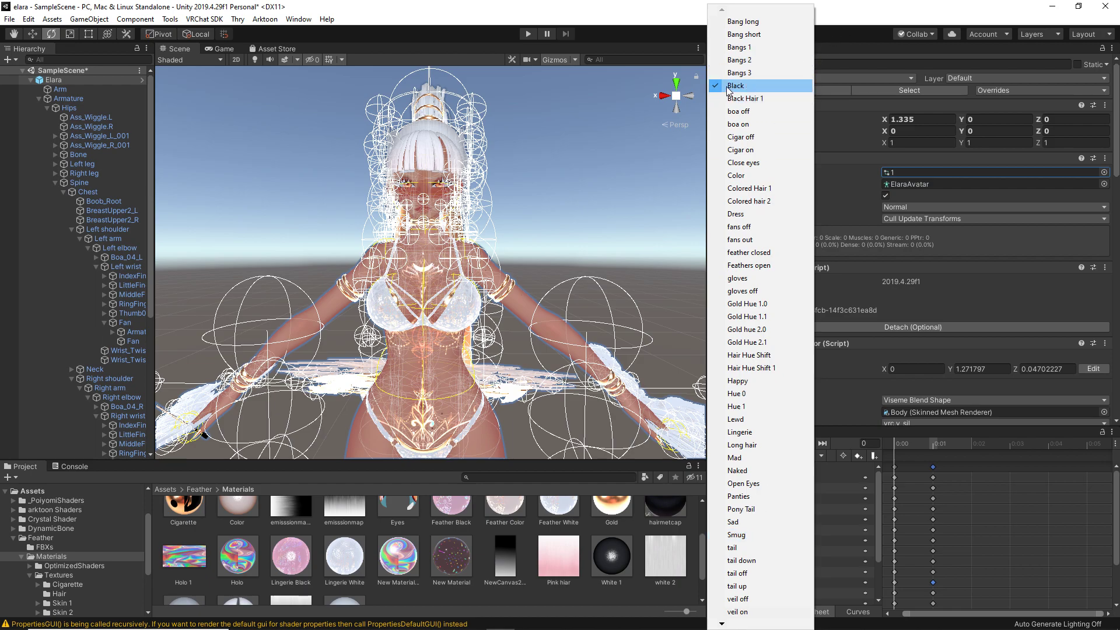
key(Escape)
click(295, 178)
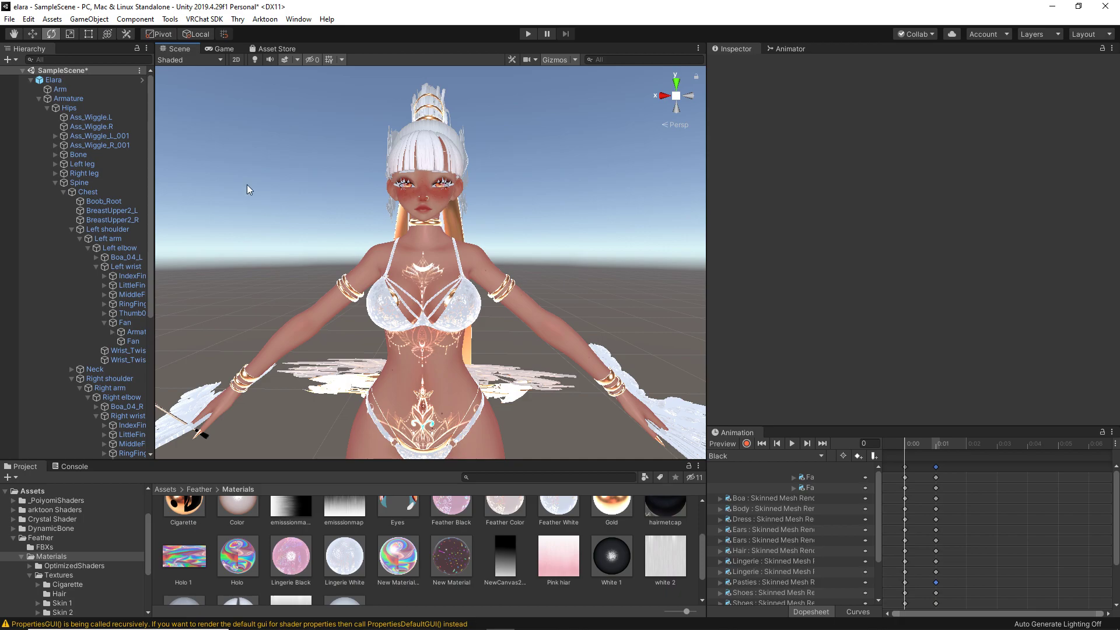
Orbit and pan the Scene view to inspect the avatar's legs, hips and wings
scroll(452, 187, up, 5)
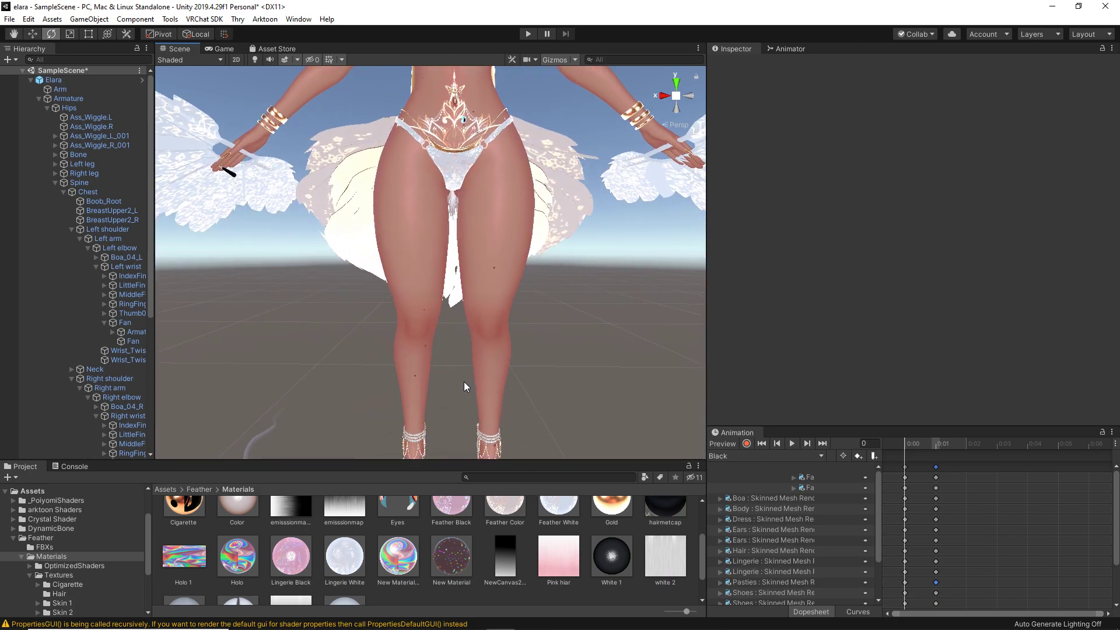
middle_drag(464, 382, 470, 287)
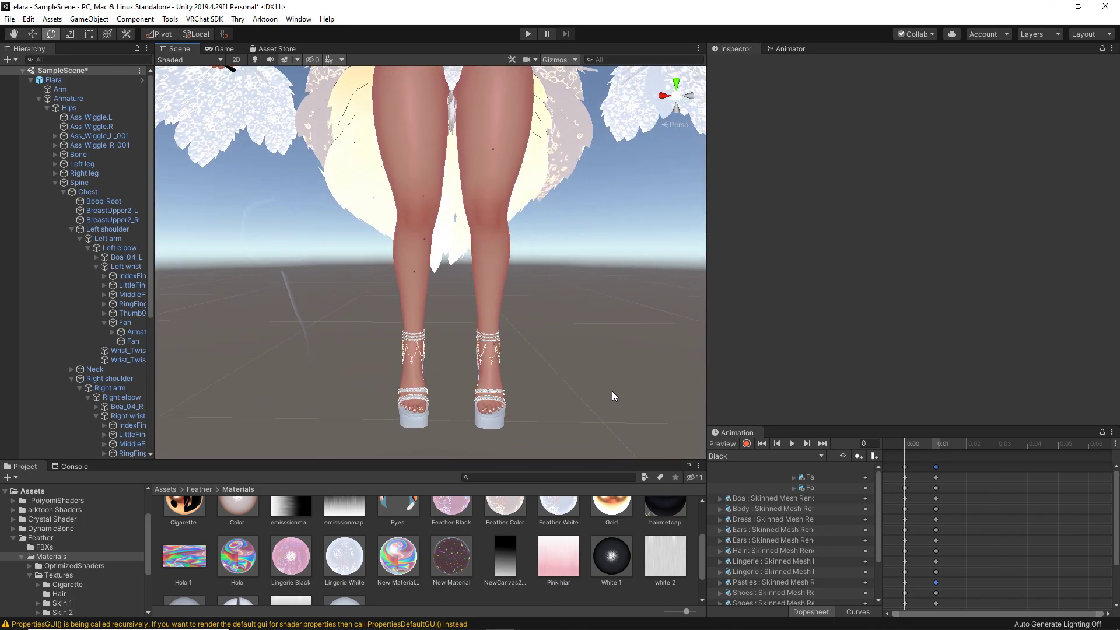
key(f)
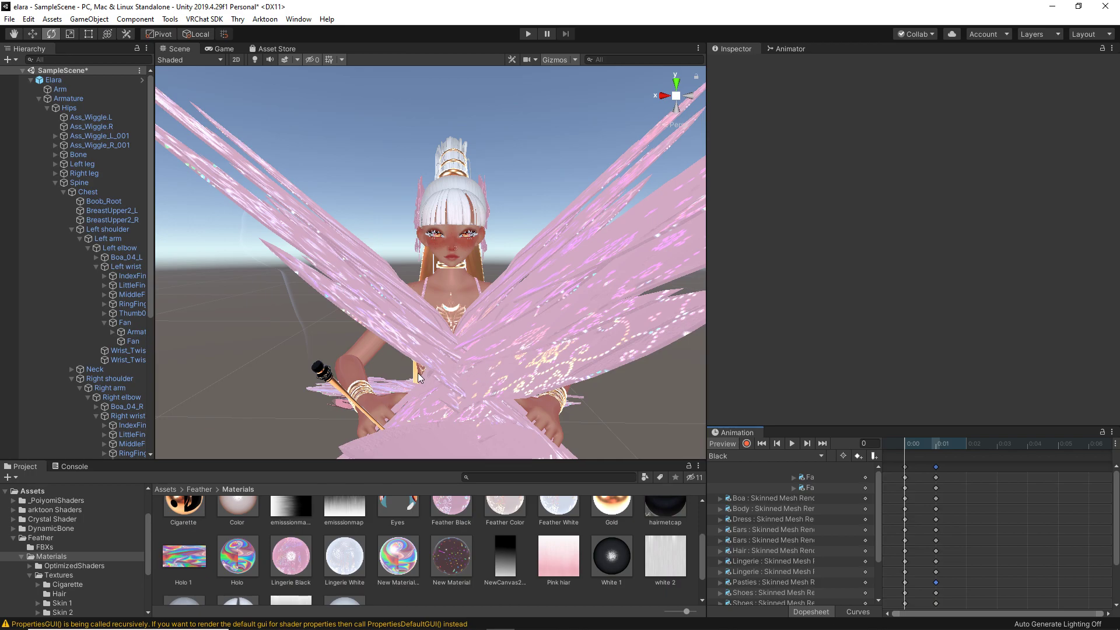
right_drag(439, 379, 350, 305)
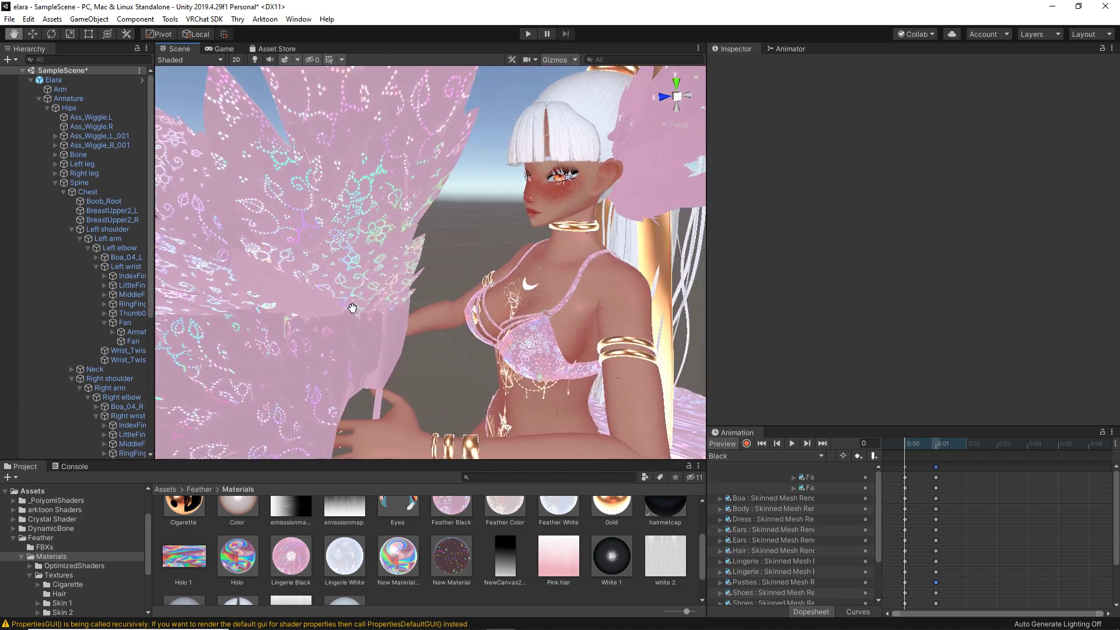
right_drag(694, 367, 463, 258)
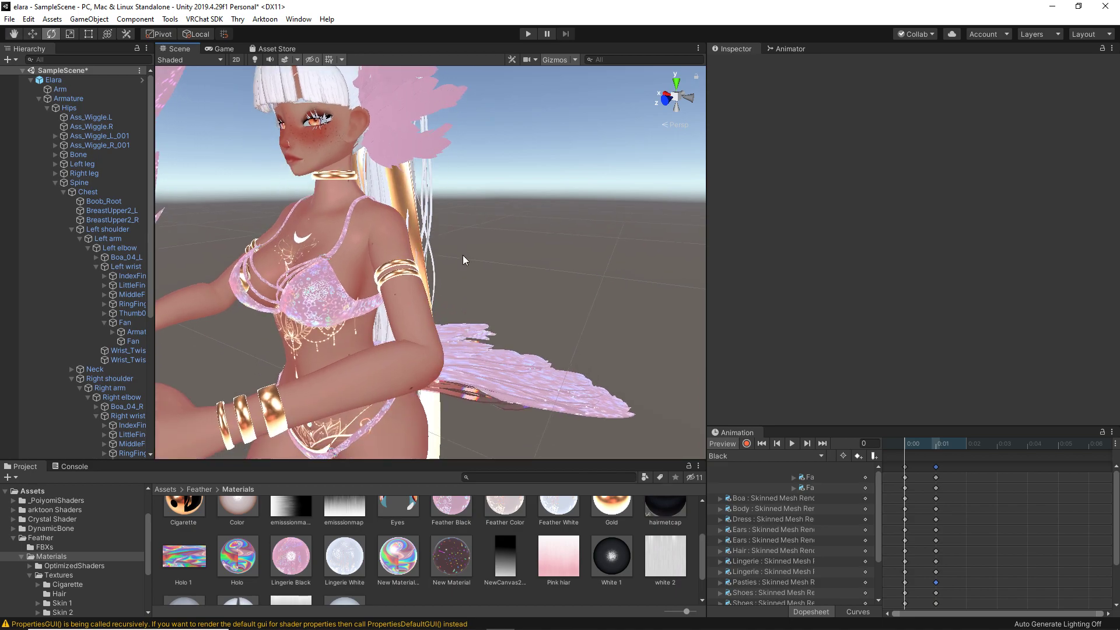
right_drag(463, 260, 335, 303)
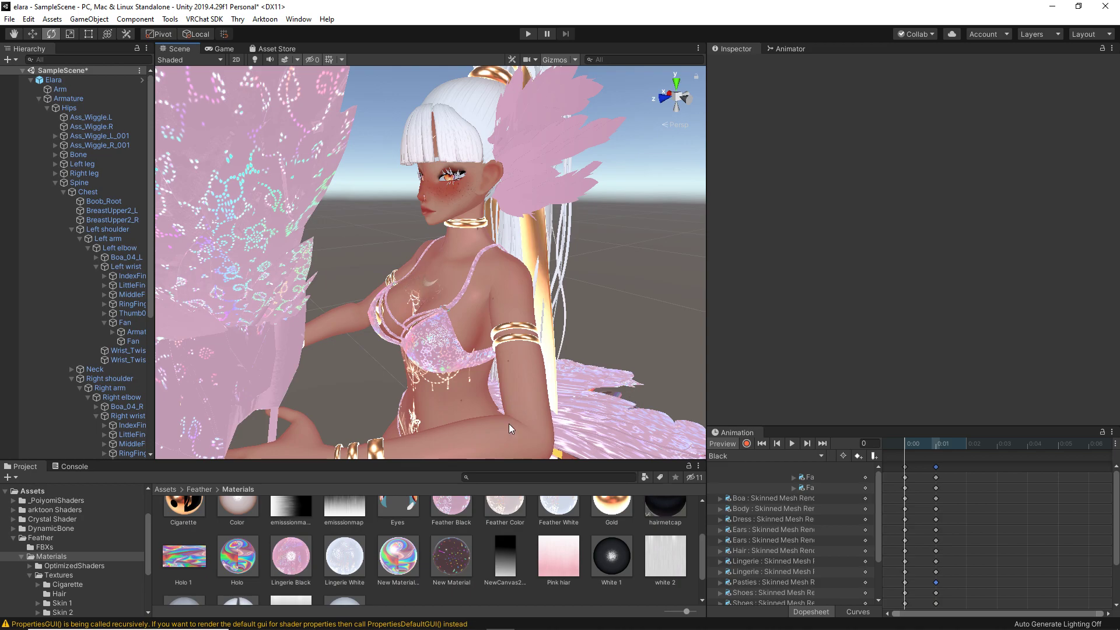
Try a holographic material on the avatar's body, then reframe the view on its head and torso
drag(399, 559, 461, 227)
right_drag(671, 350, 473, 222)
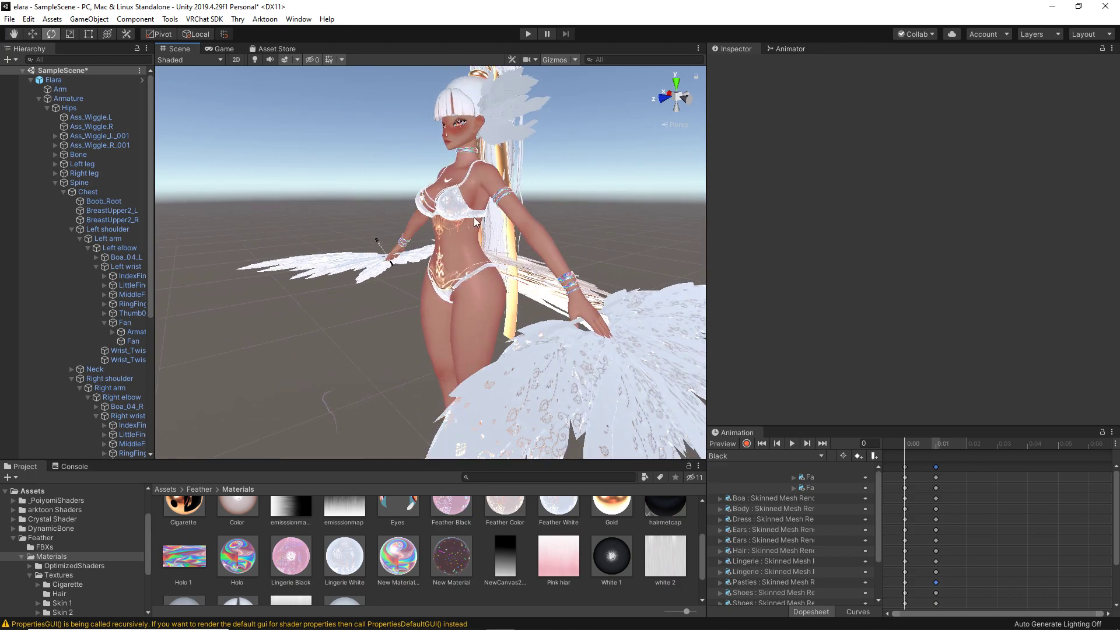
scroll(473, 222, up, 3)
scroll(476, 144, down, 3)
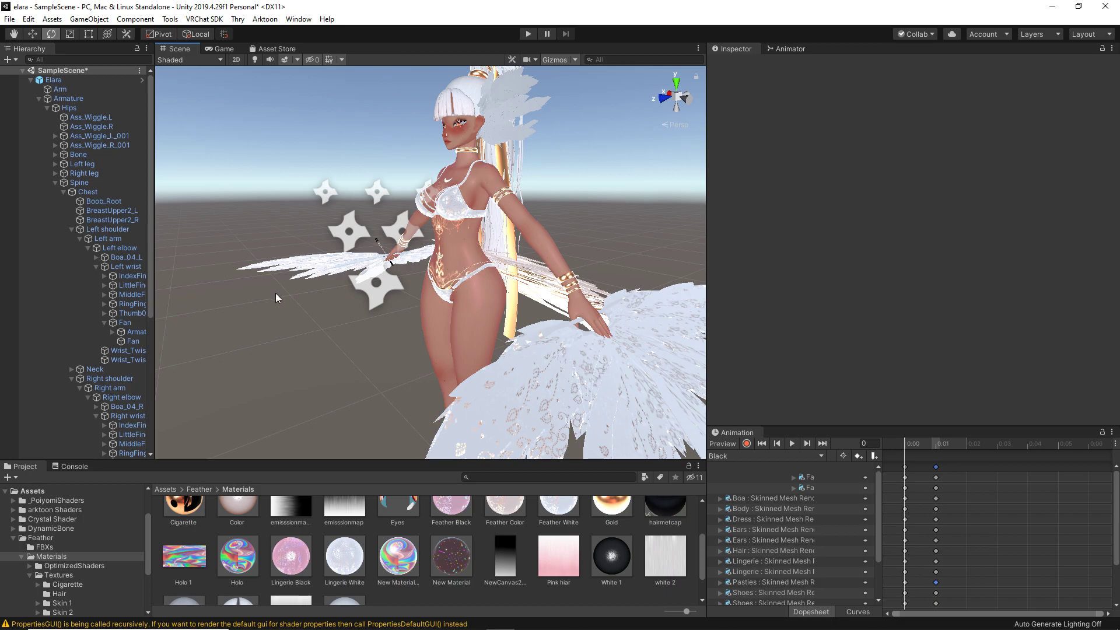
click(719, 443)
middle_drag(647, 418, 442, 232)
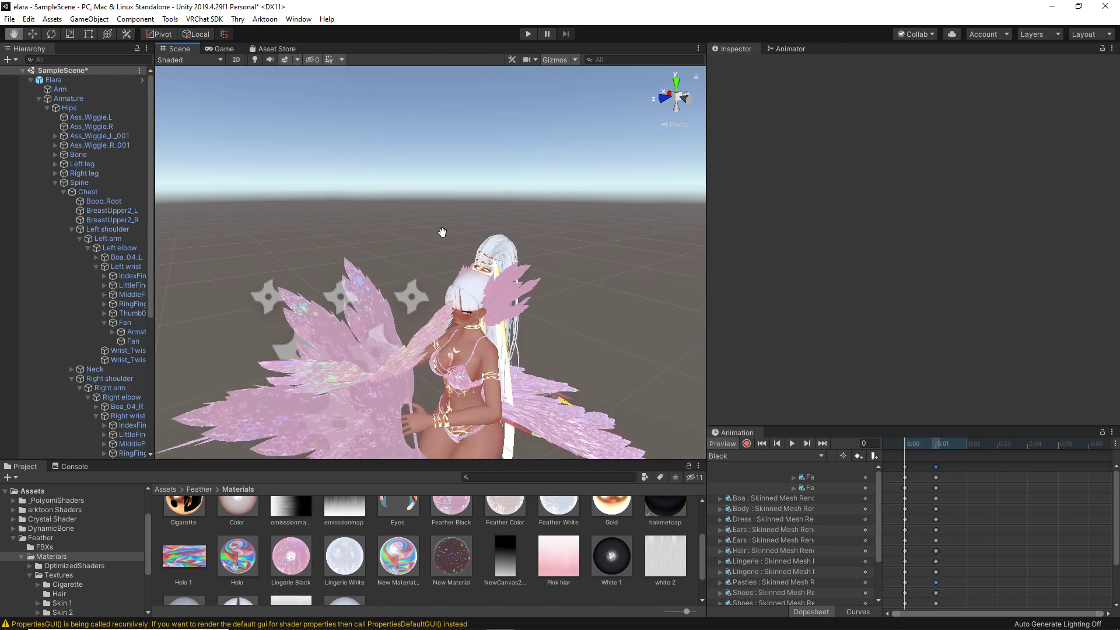
alt+drag(442, 232, 479, 211)
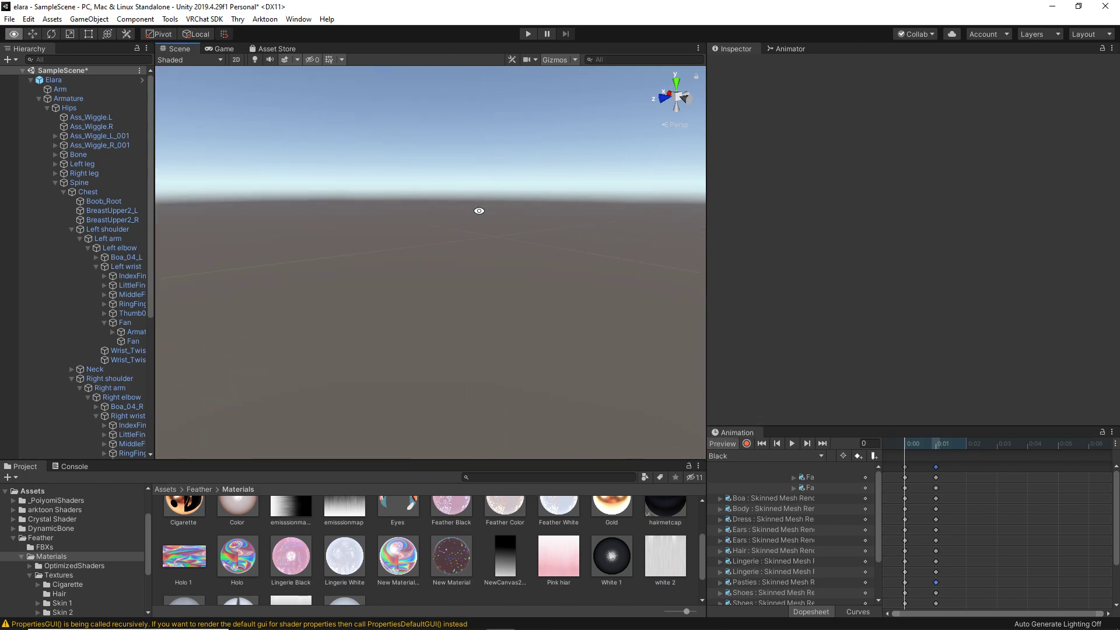
key(f)
scroll(478, 211, up, 5)
middle_drag(478, 211, 484, 312)
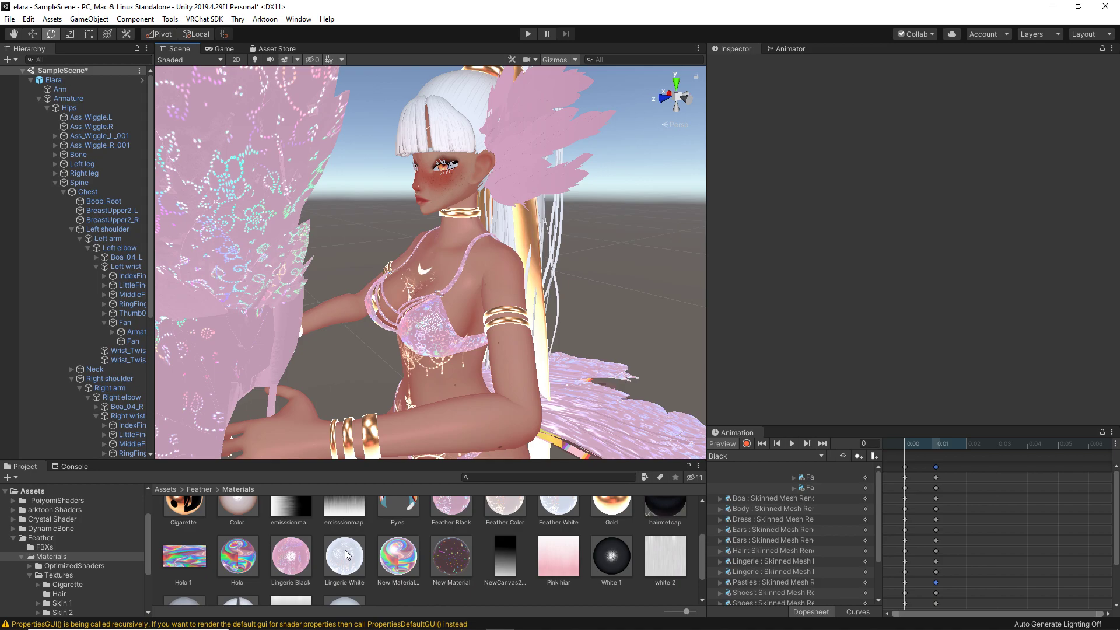
scroll(400, 588, up, 3)
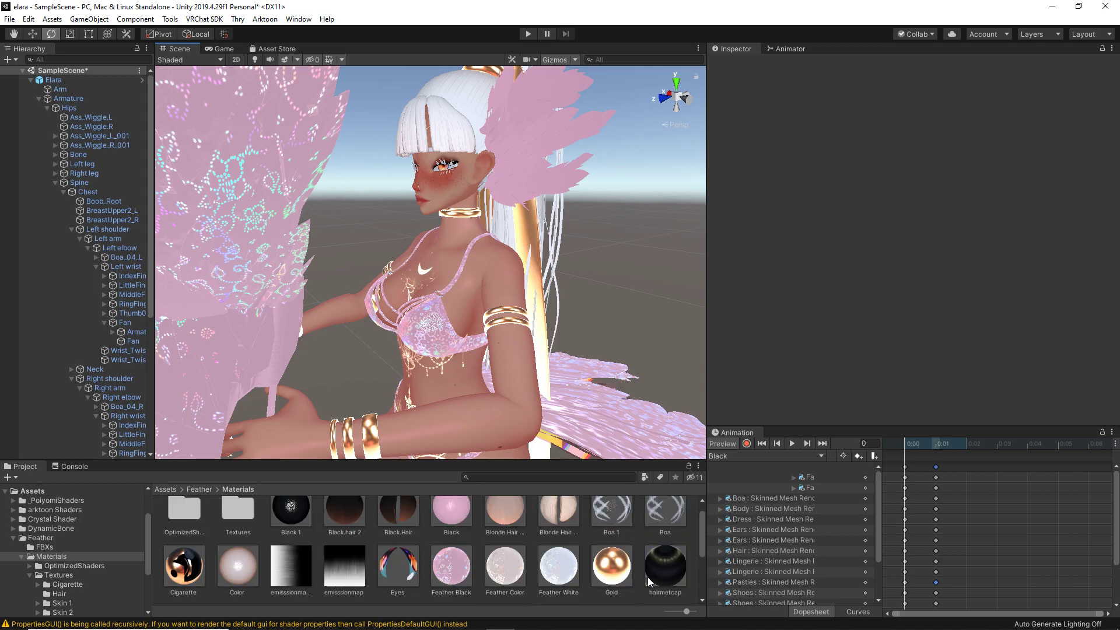
scroll(513, 512, up, 1)
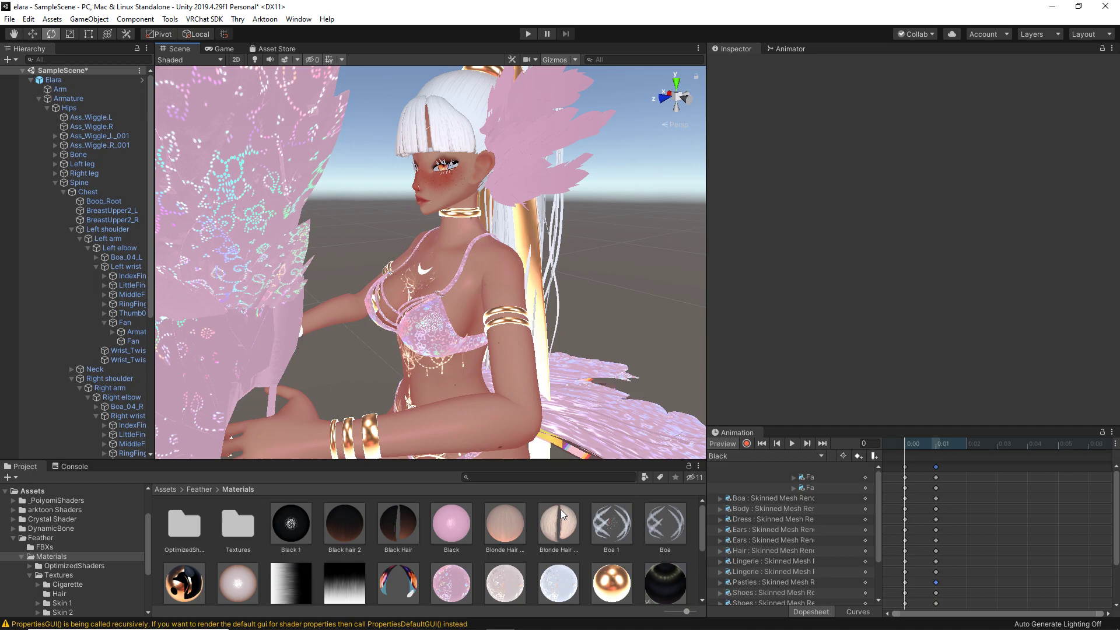
scroll(542, 533, down, 2)
scroll(459, 574, up, 2)
scroll(458, 575, down, 5)
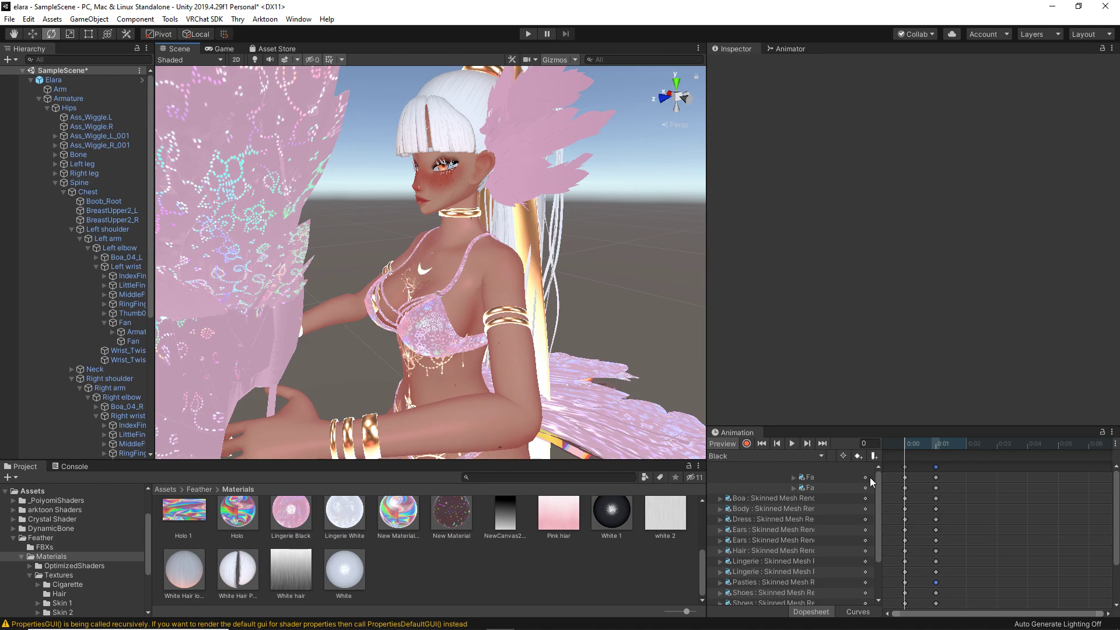
Expand the Boa, Body and Dress Skinned Mesh Renderer tracks to show their material keyframes
click(718, 499)
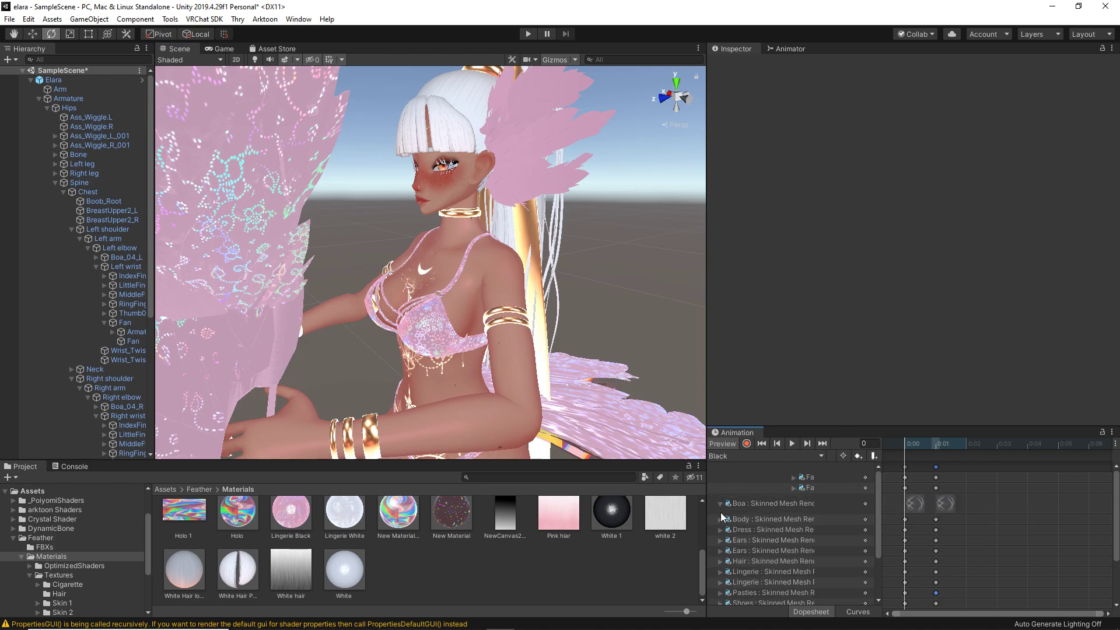
click(720, 517)
click(719, 544)
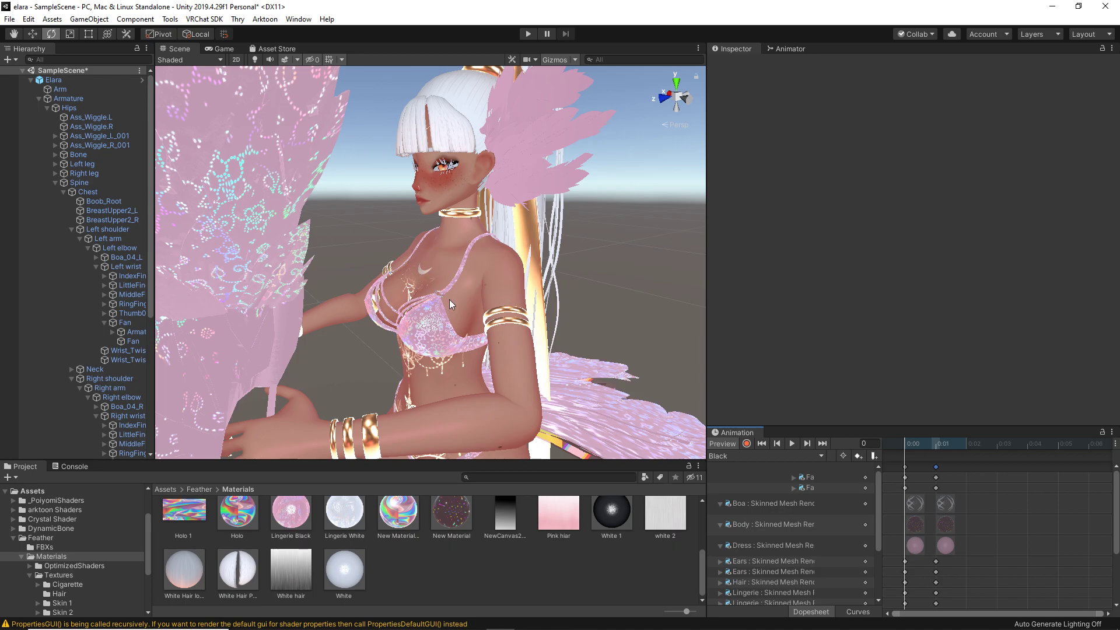
key(alt)
alt+drag(461, 304, 456, 329)
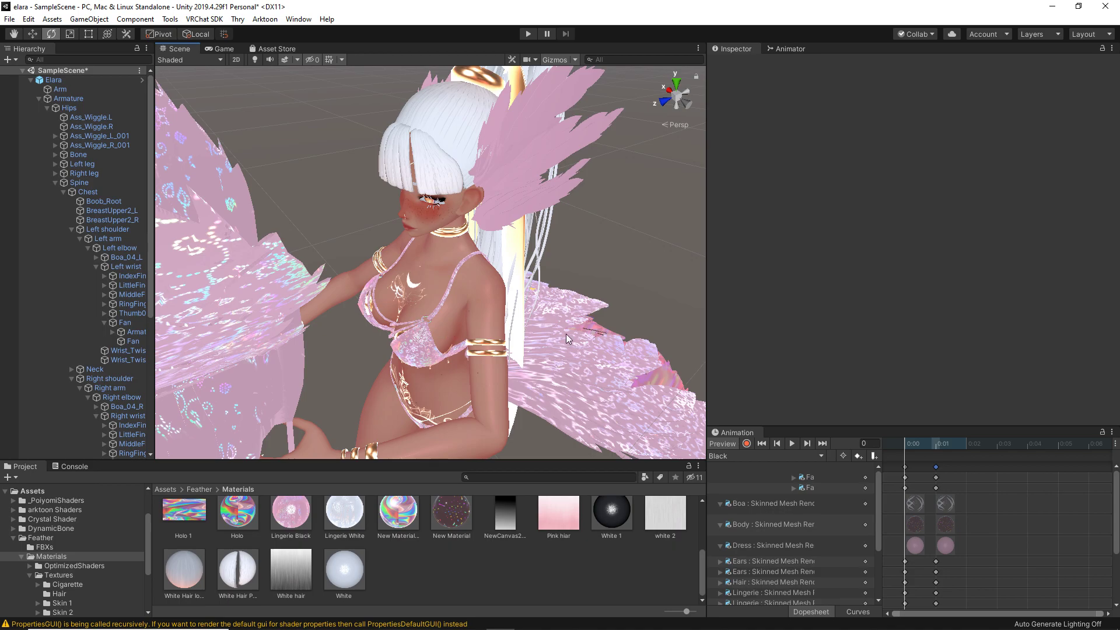
scroll(790, 519, down, 3)
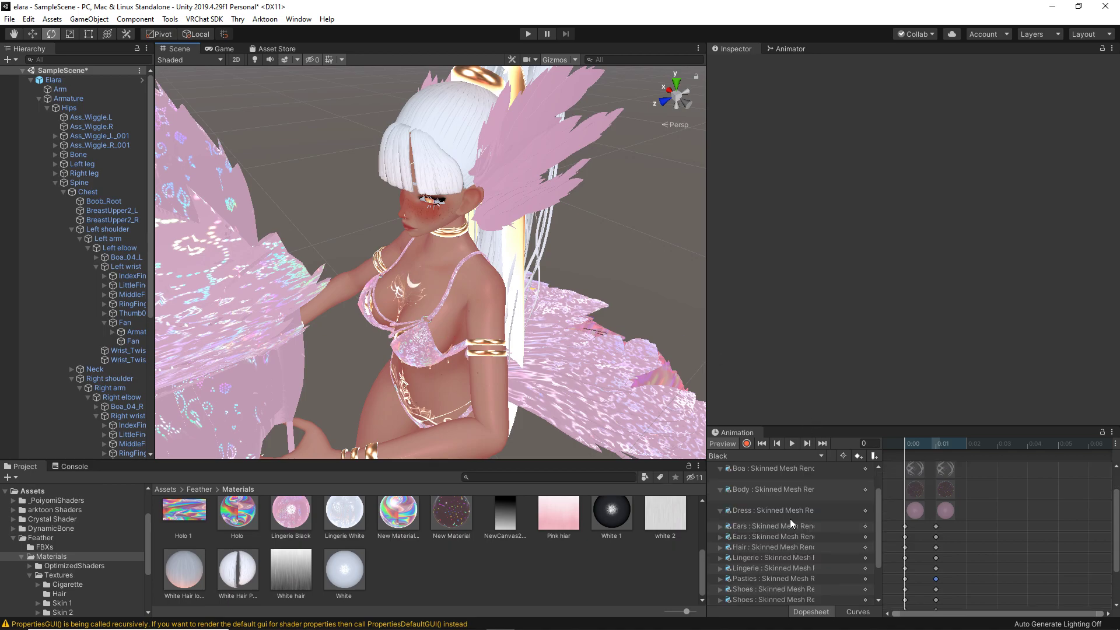
Expand both Lingerie material tracks and bring up the Black clip's Add Property list
click(720, 568)
click(719, 558)
scroll(778, 554, down, 3)
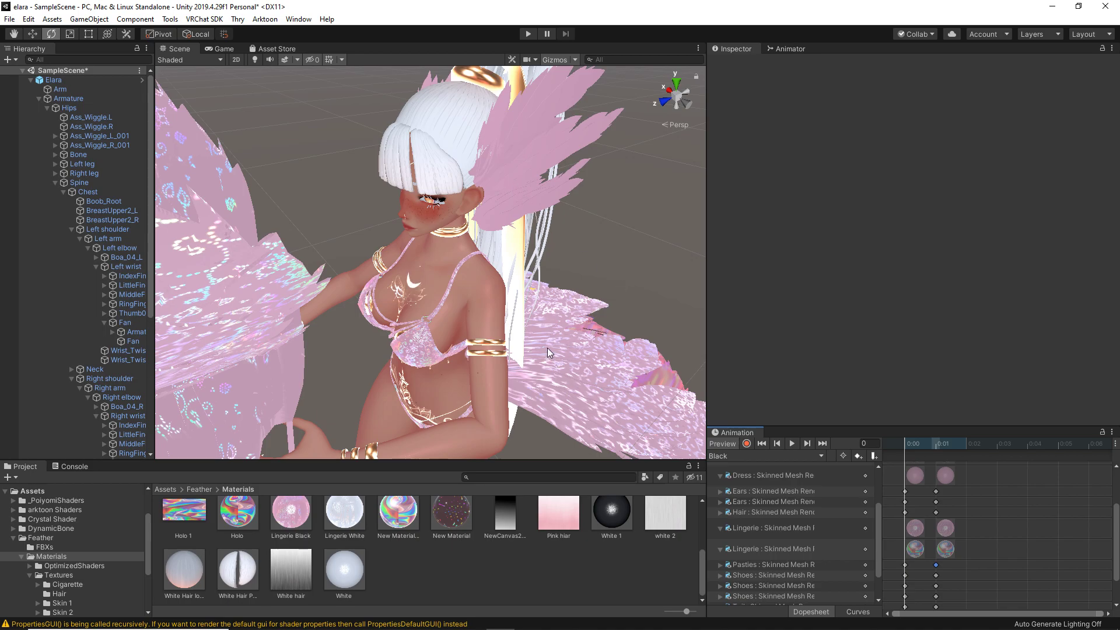
alt+drag(439, 341, 442, 316)
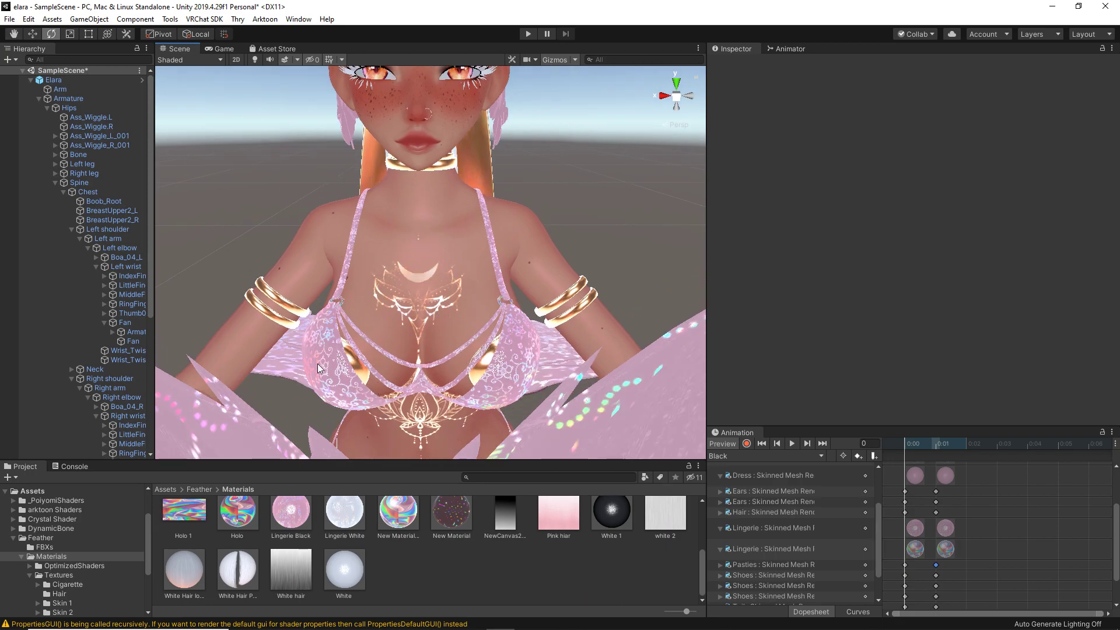
scroll(797, 536, down, 2)
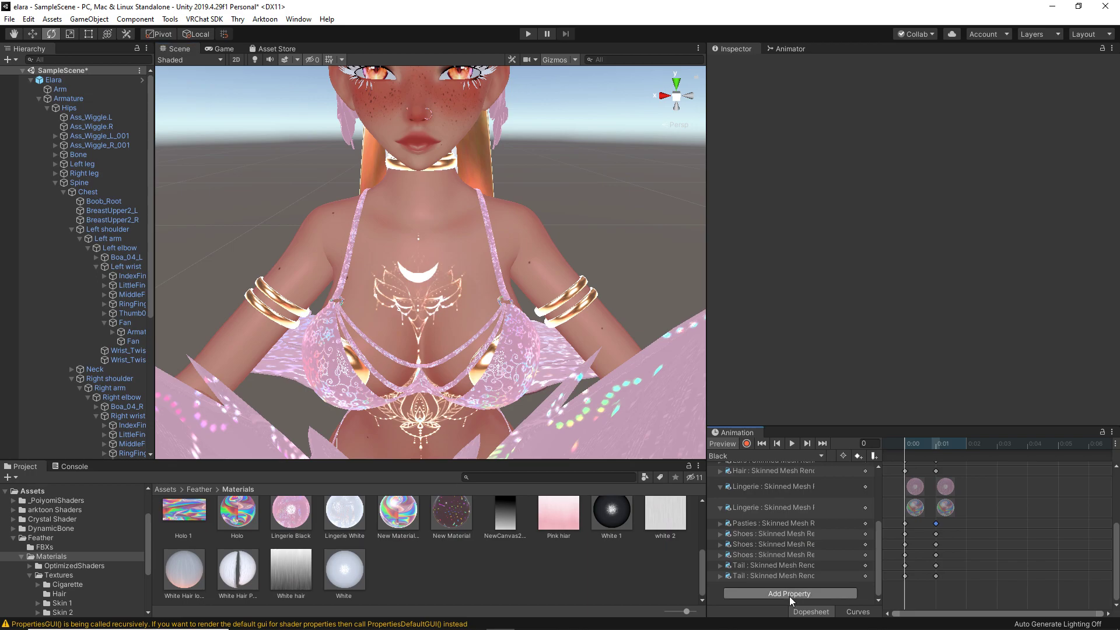
click(789, 594)
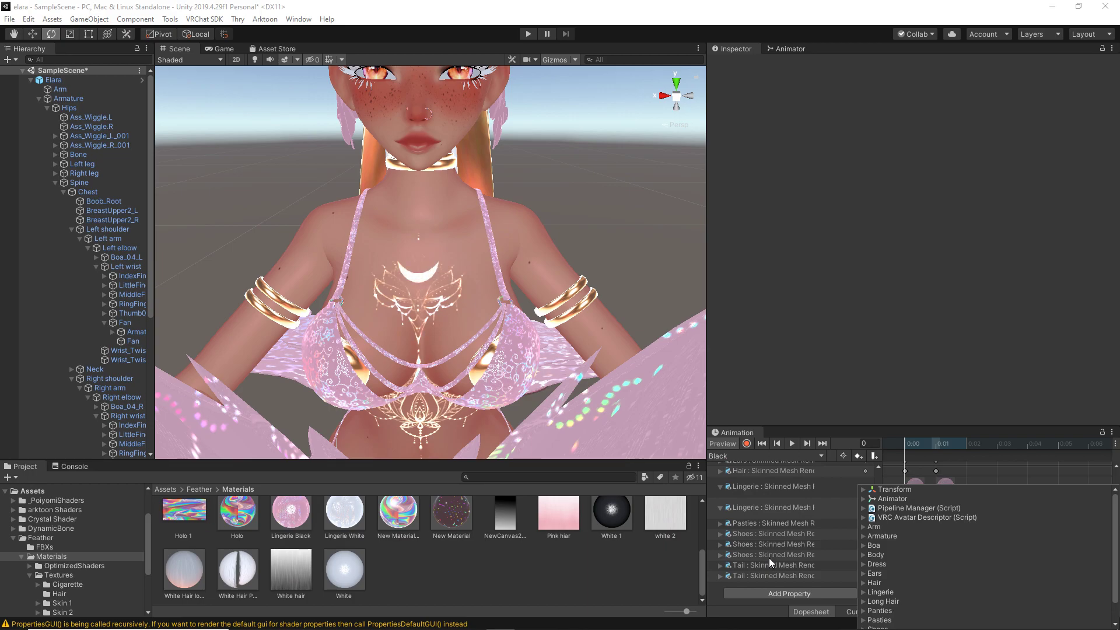
Look through the Pasties Skinned Mesh Renderer properties, then dismiss the list without adding any
scroll(878, 599, down, 1)
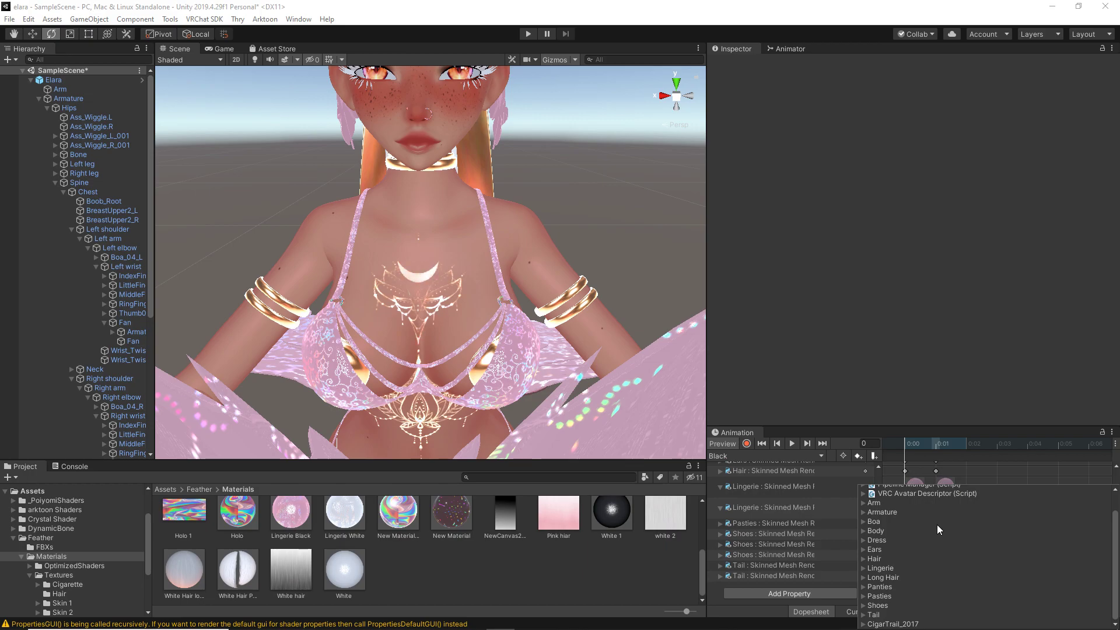
click(863, 596)
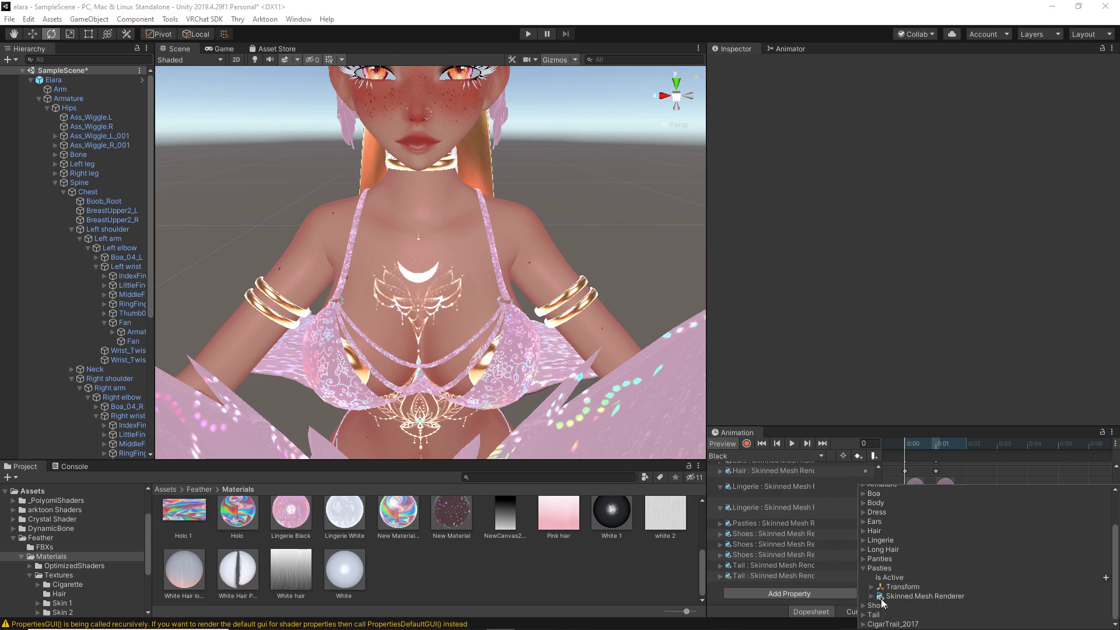
click(870, 595)
scroll(927, 577, down, 1)
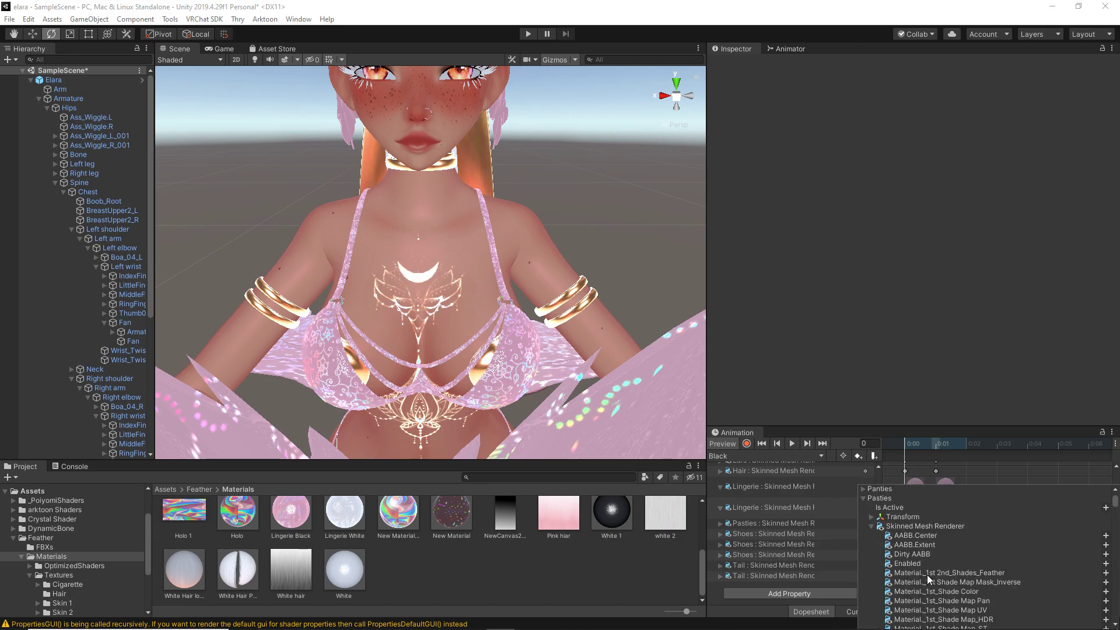
scroll(950, 552, down, 1)
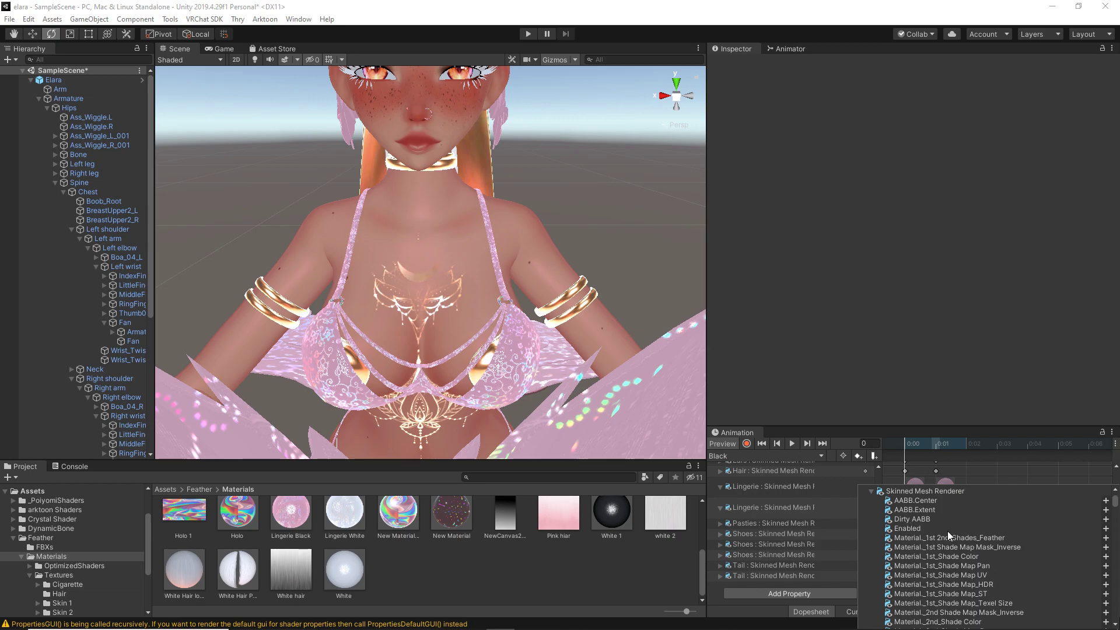
click(689, 581)
Remove the old Pasties property track from the Black clip
scroll(817, 560, up, 5)
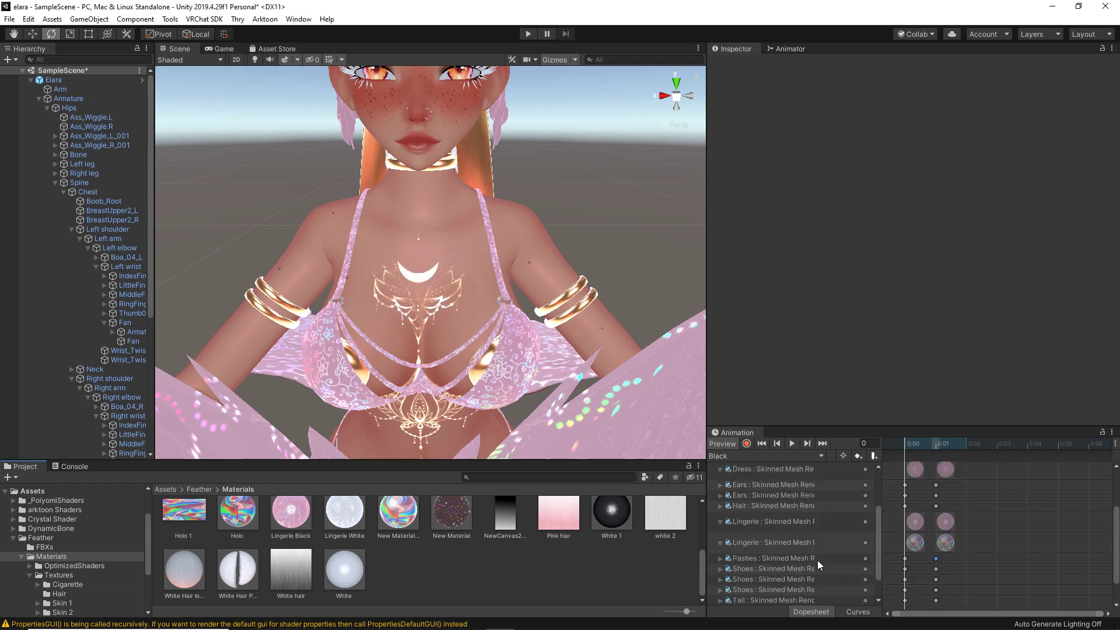
scroll(817, 560, down, 4)
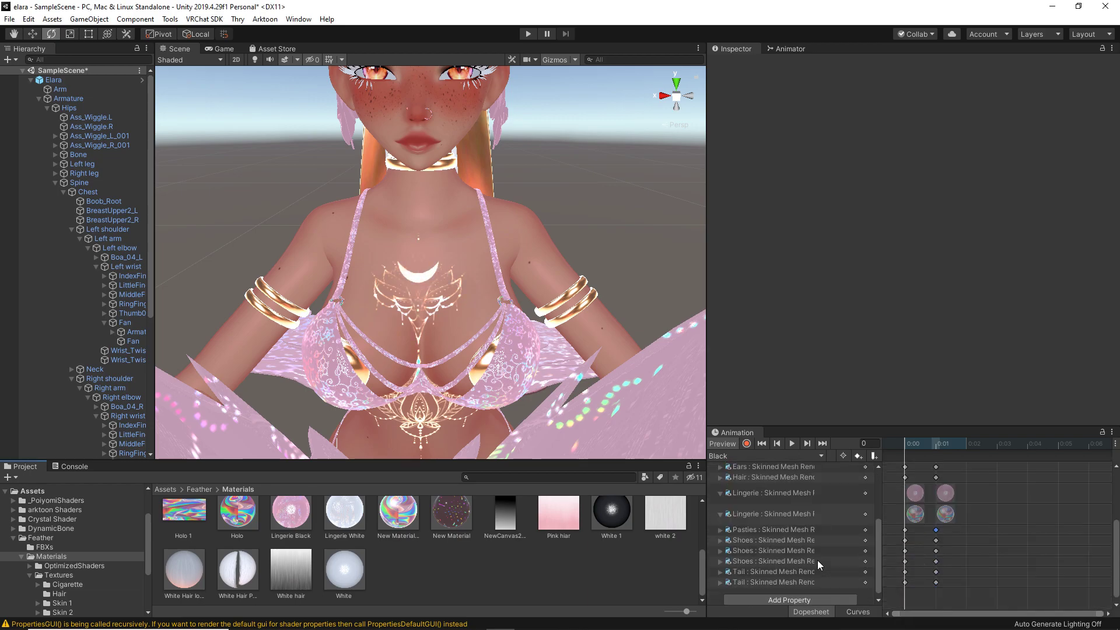
right_click(758, 530)
click(803, 537)
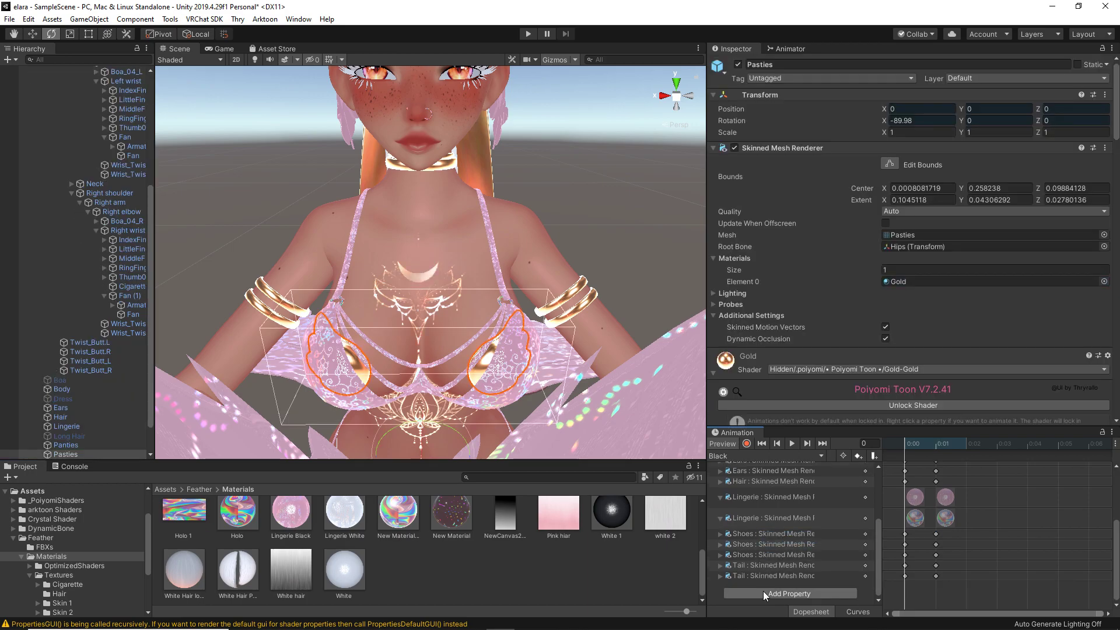
Add a Pasties Skinned Mesh Renderer Material Reference[0] track to the clip
click(839, 593)
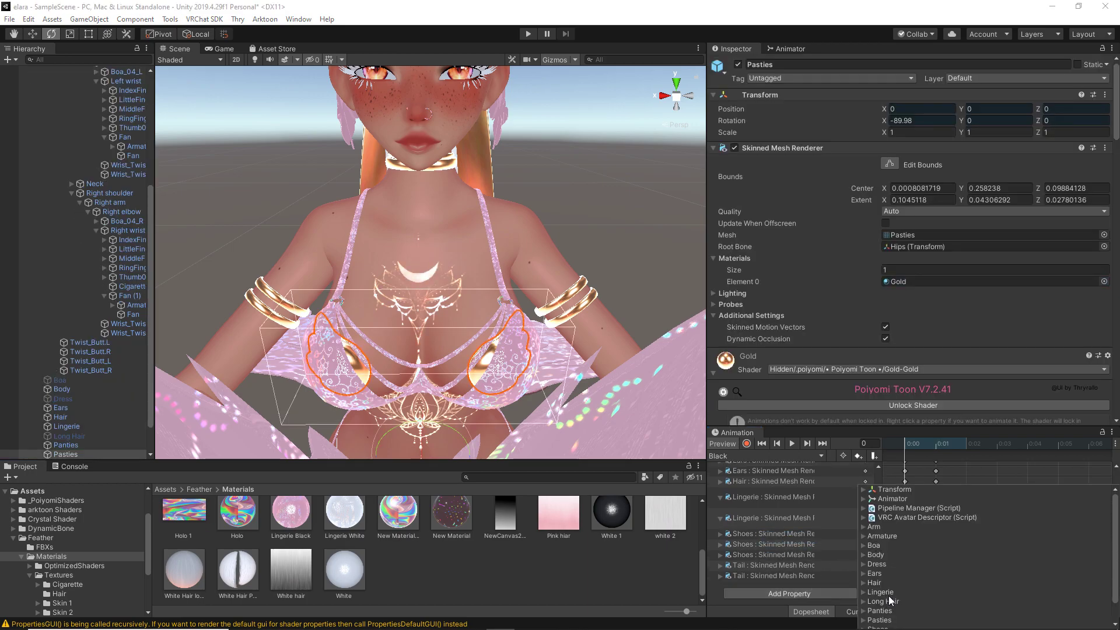
click(884, 620)
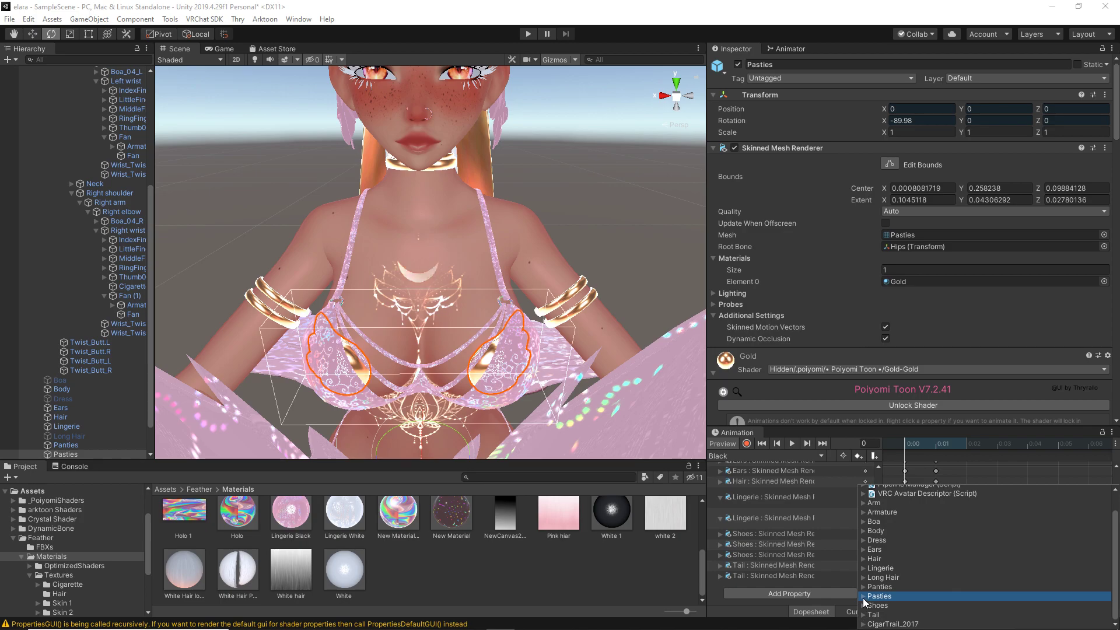
click(870, 596)
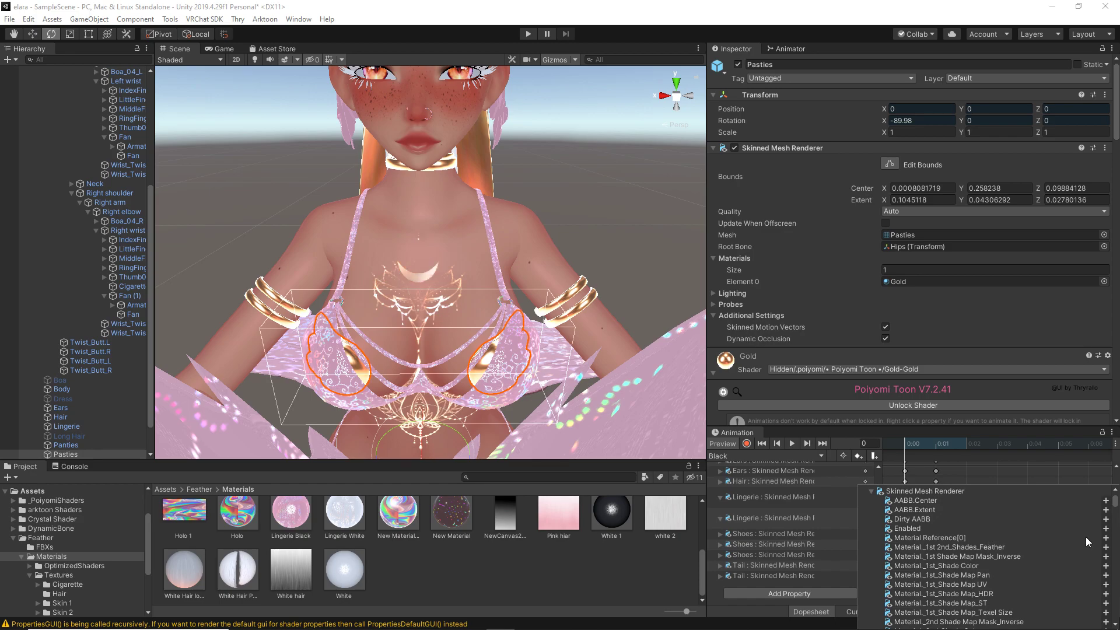
click(1106, 539)
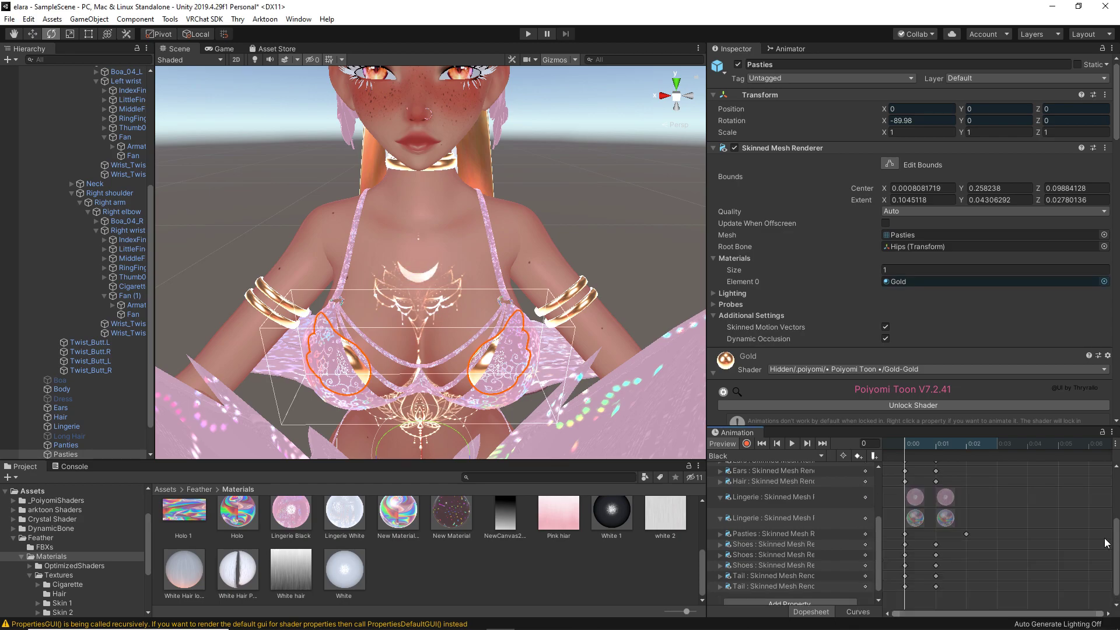
Expand the new Pasties track and drag its 0:02 keyframe back to 0:01
click(720, 535)
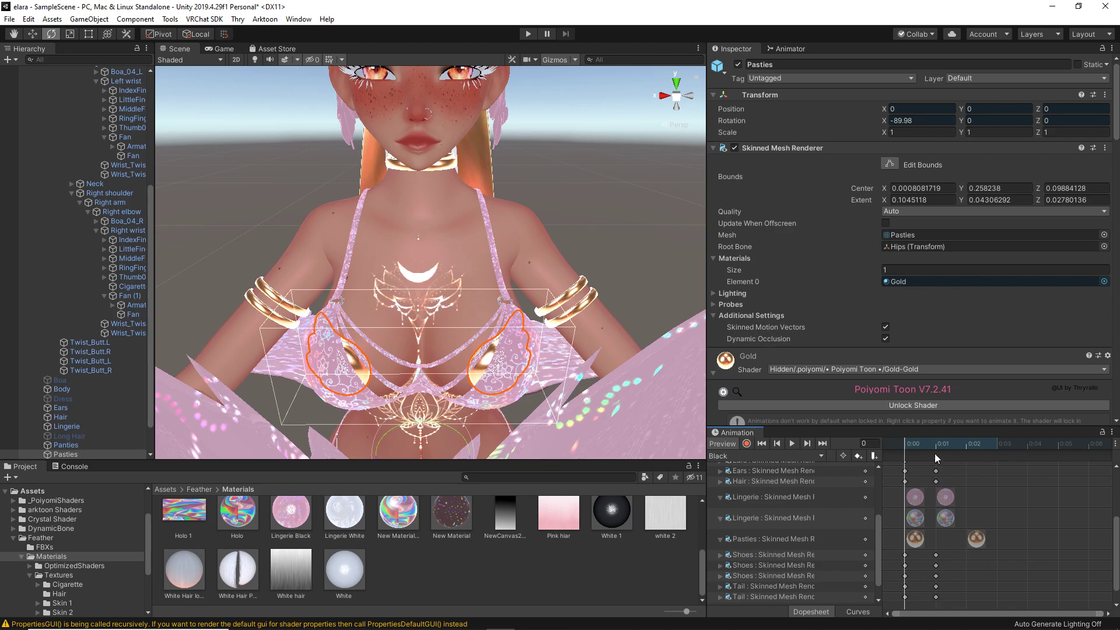
scroll(832, 519, up, 3)
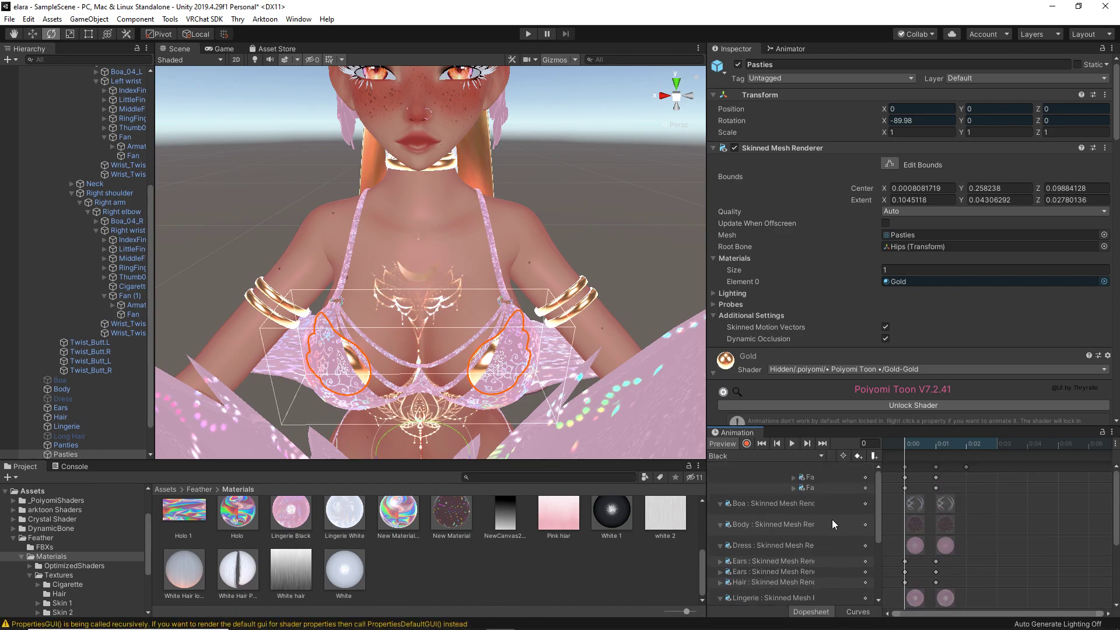
click(966, 466)
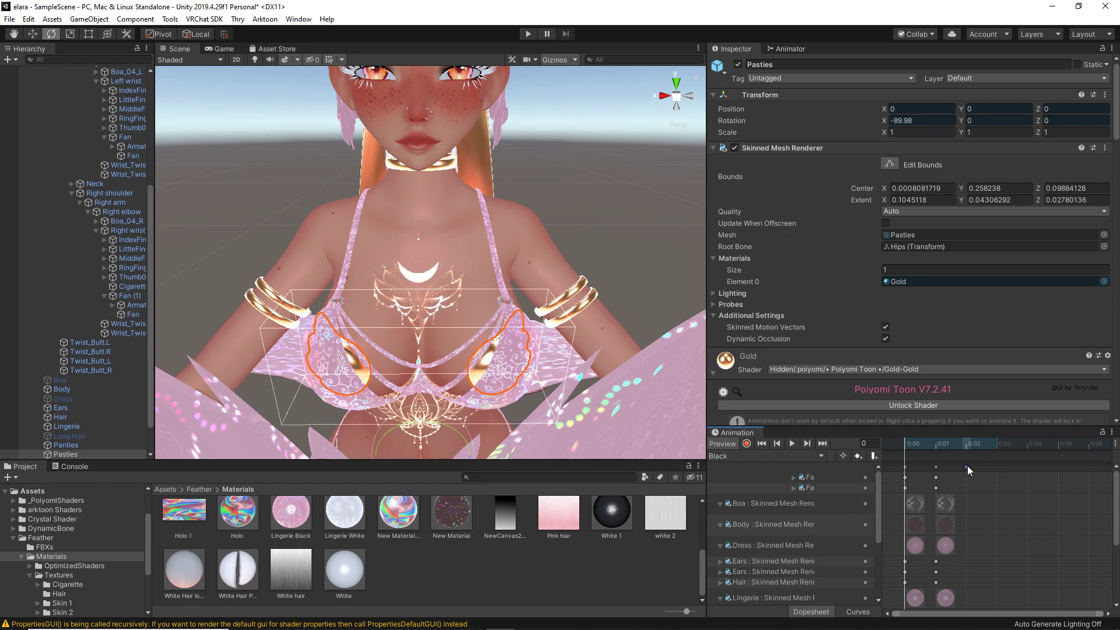
drag(935, 465, 936, 464)
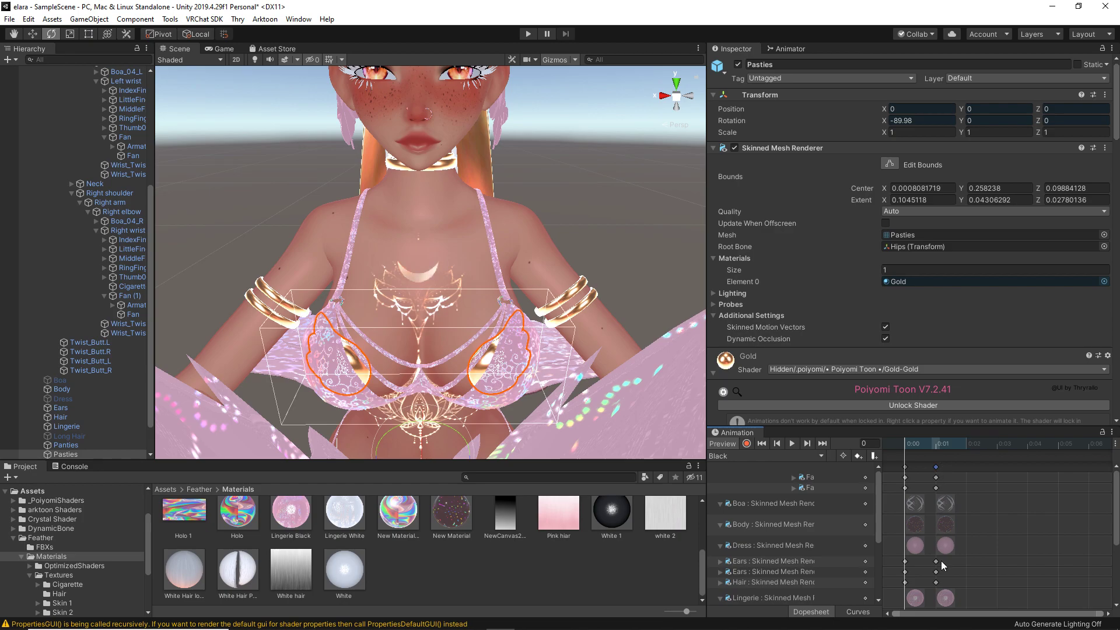
scroll(838, 557, down, 5)
scroll(834, 556, up, 2)
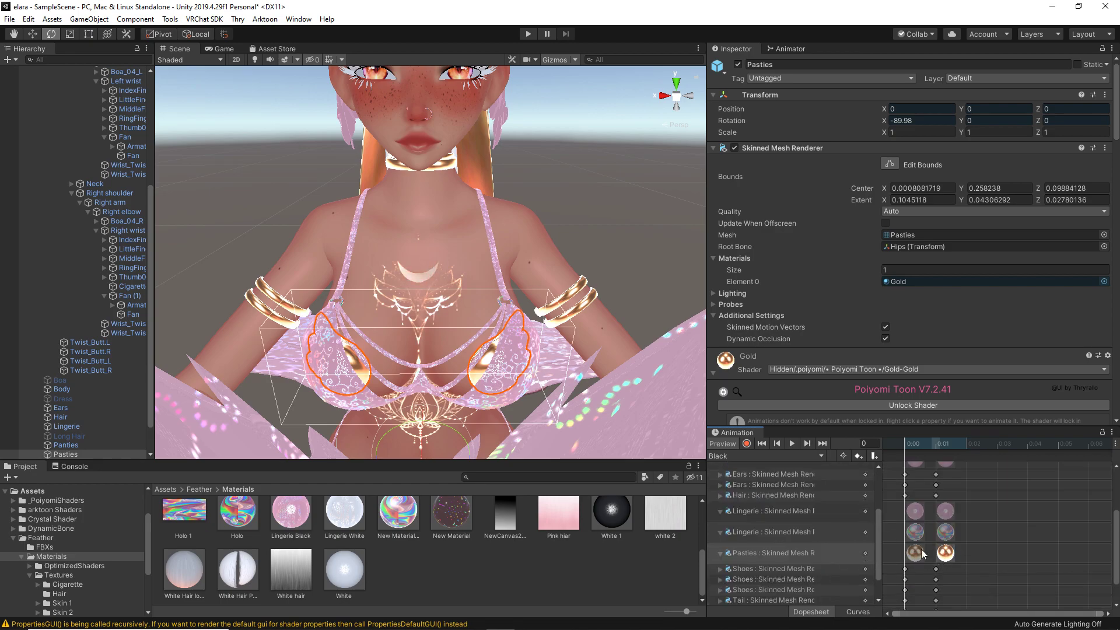
Assign New Material assets to the 0:00 and 0:01 Pasties keyframes and preview the holographic look
scroll(385, 606, up, 5)
scroll(383, 606, down, 5)
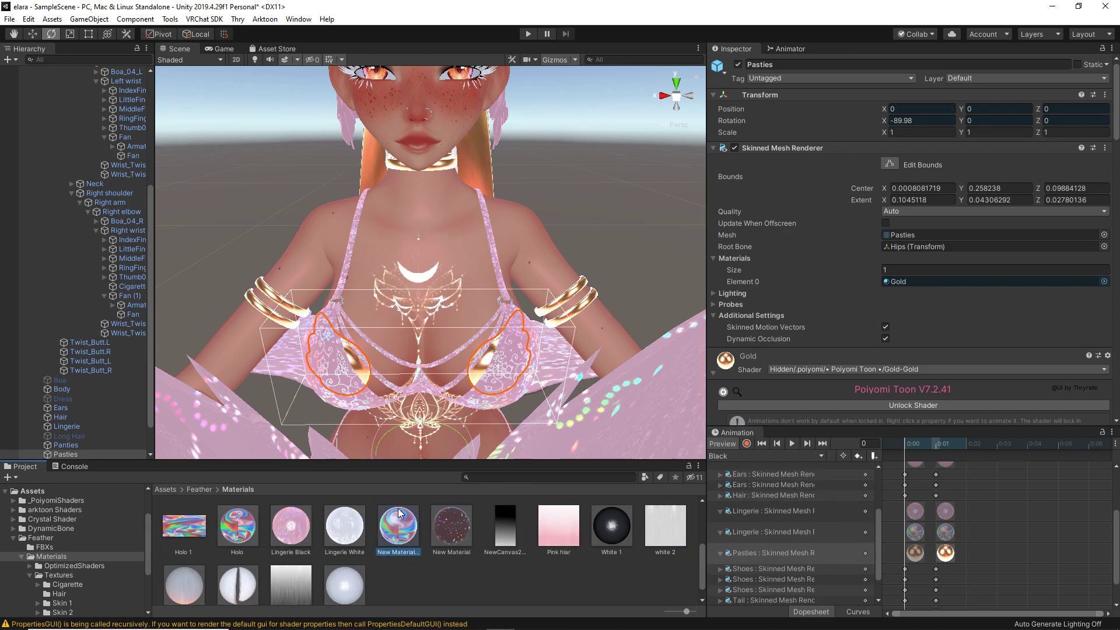
drag(399, 513, 914, 559)
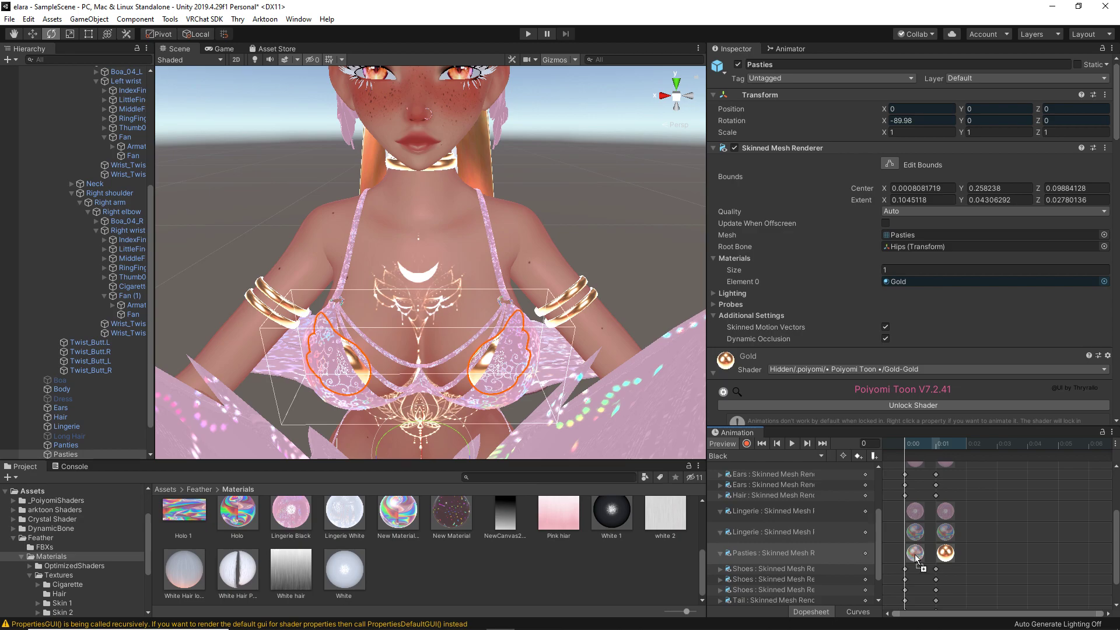
drag(408, 513, 945, 552)
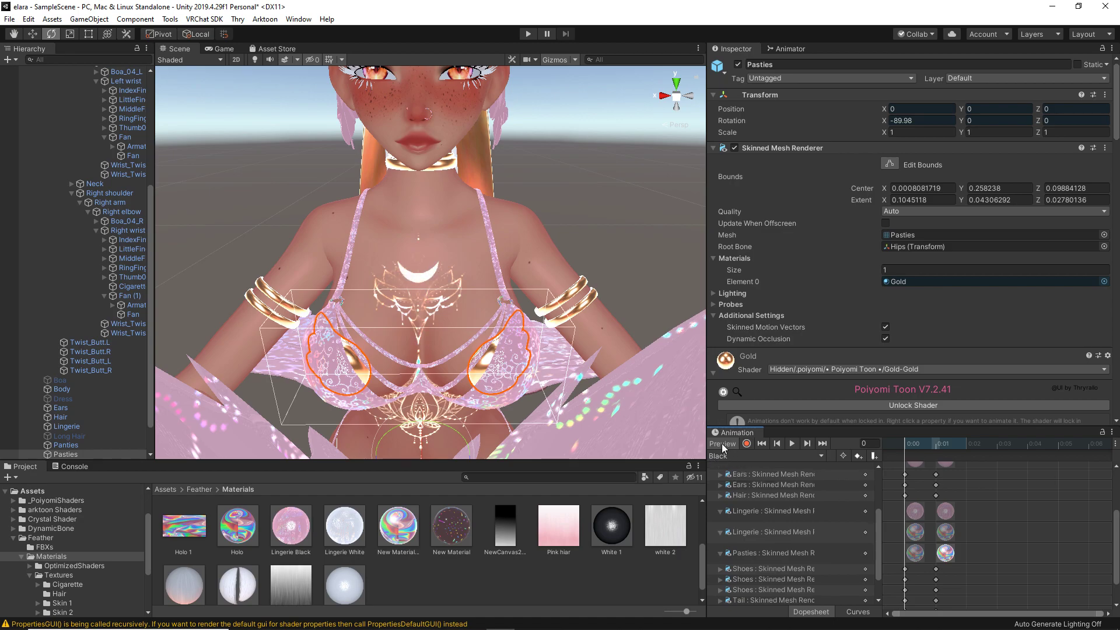
click(719, 442)
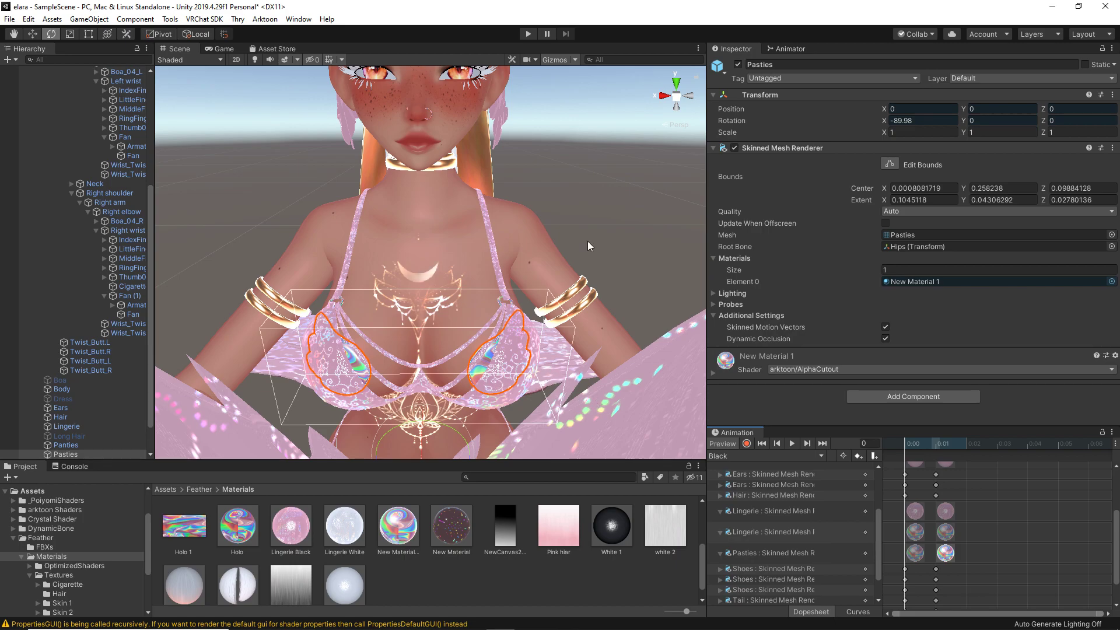
click(565, 180)
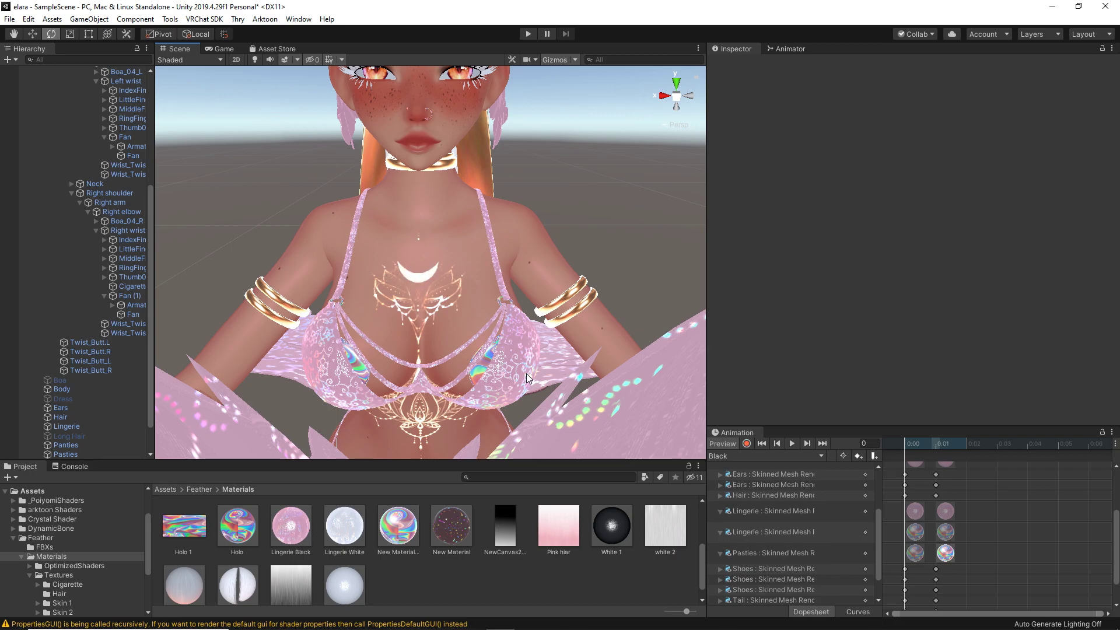
scroll(793, 558, down, 2)
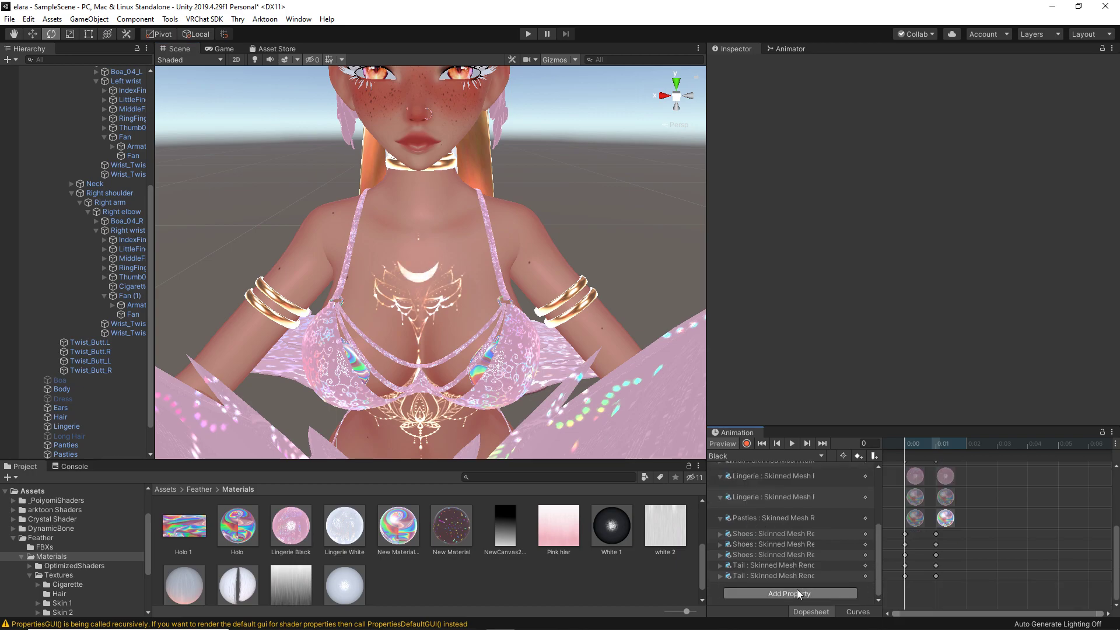
click(797, 593)
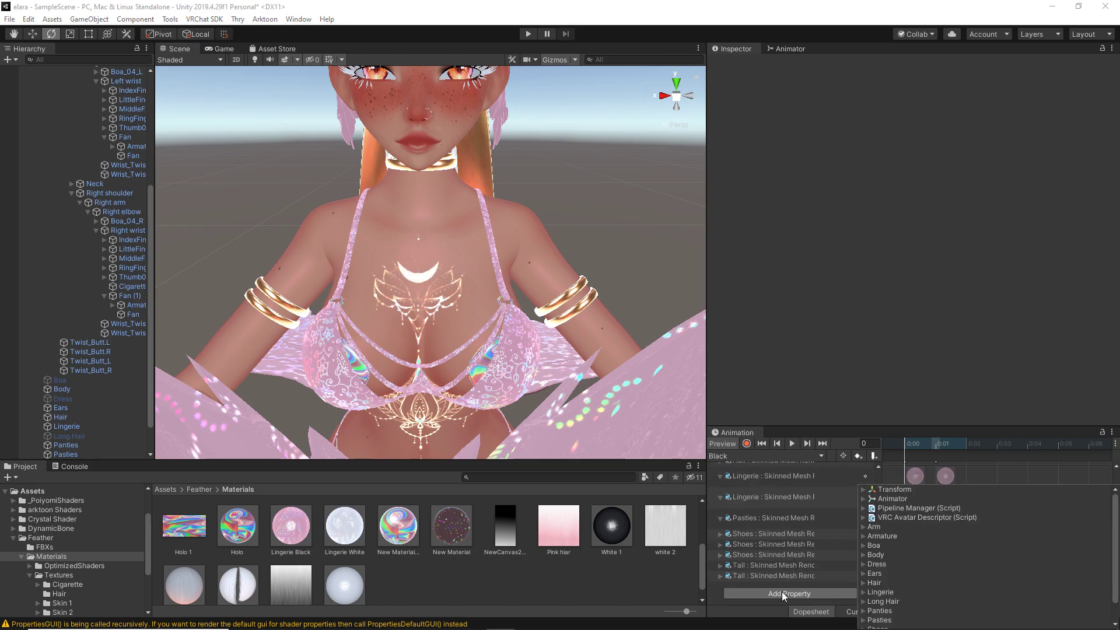
click(864, 555)
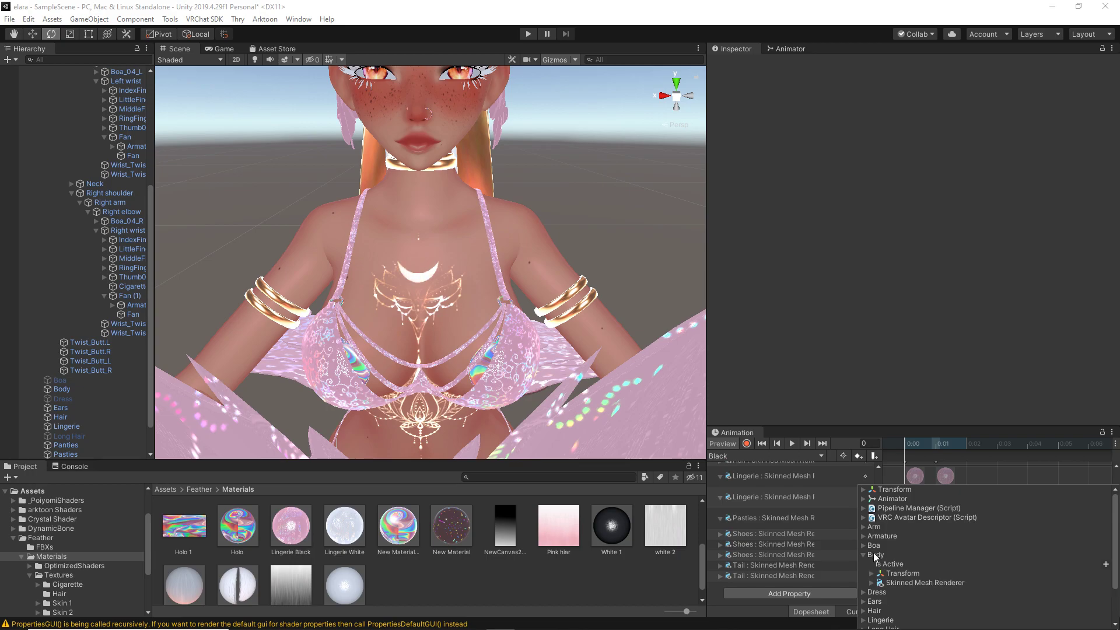
click(872, 583)
scroll(893, 579, down, 5)
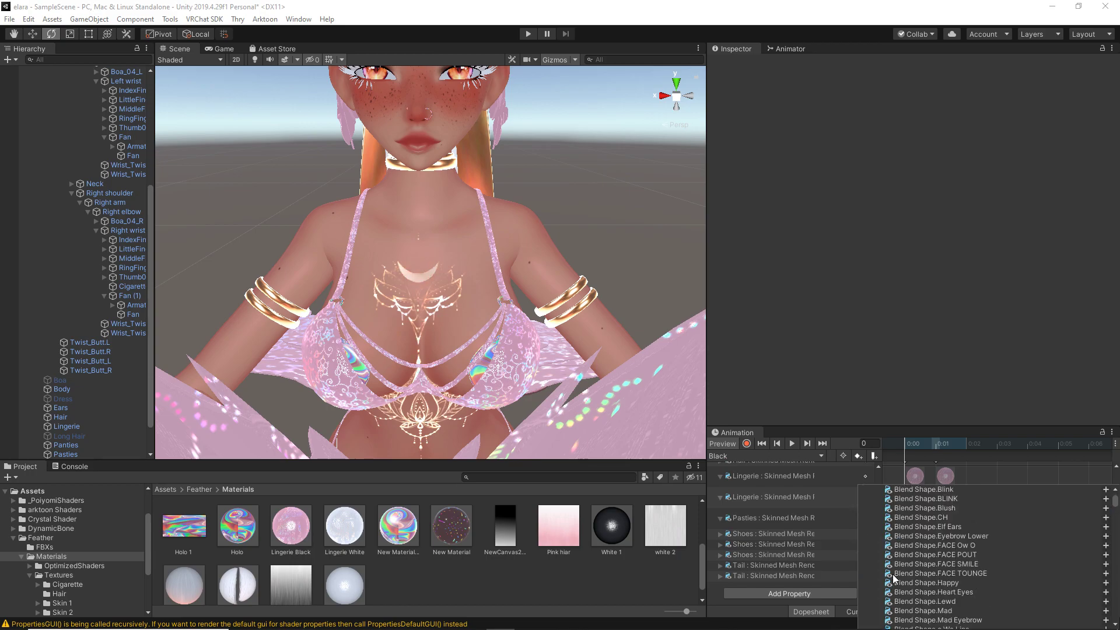
scroll(892, 579, down, 10)
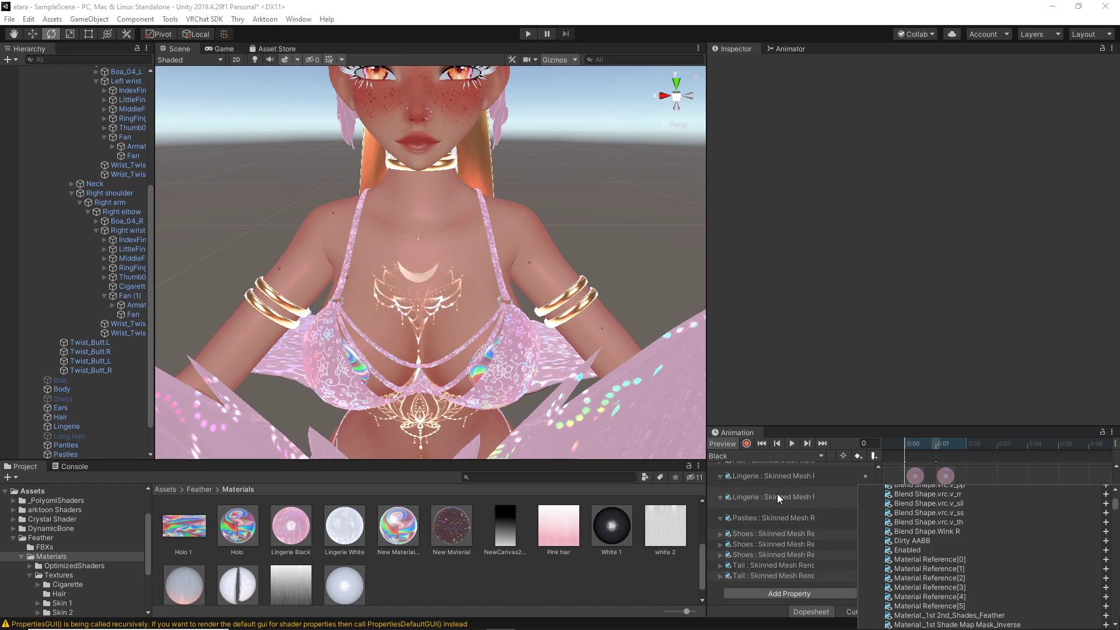
Dismiss the property list, turn Preview off, and set Elara's Animator controller to None
click(620, 579)
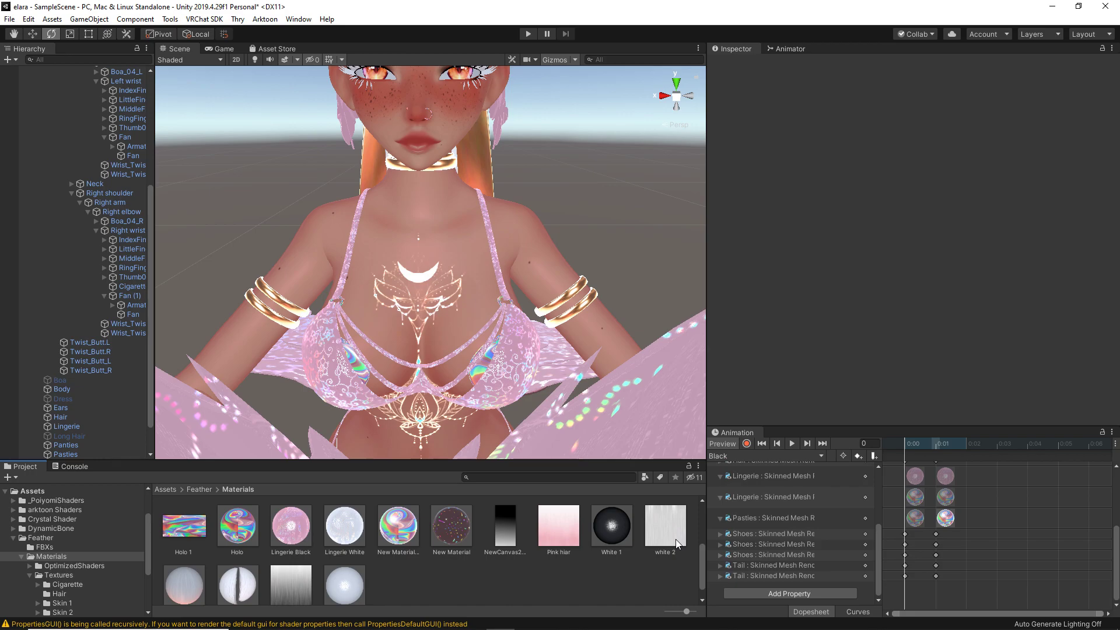
scroll(21, 325, up, 6)
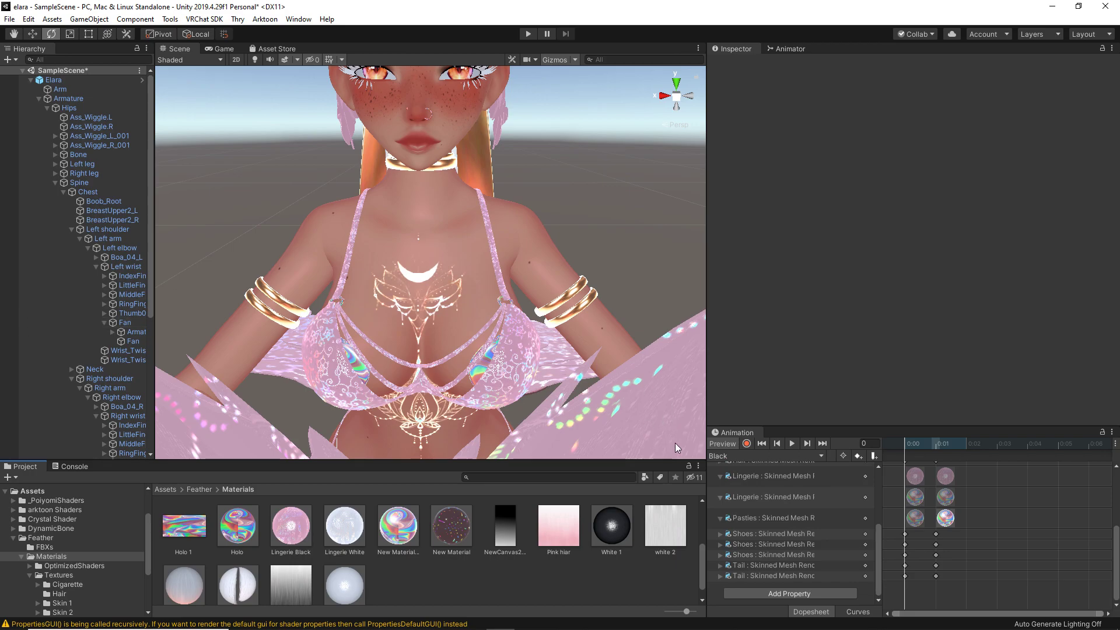
click(722, 443)
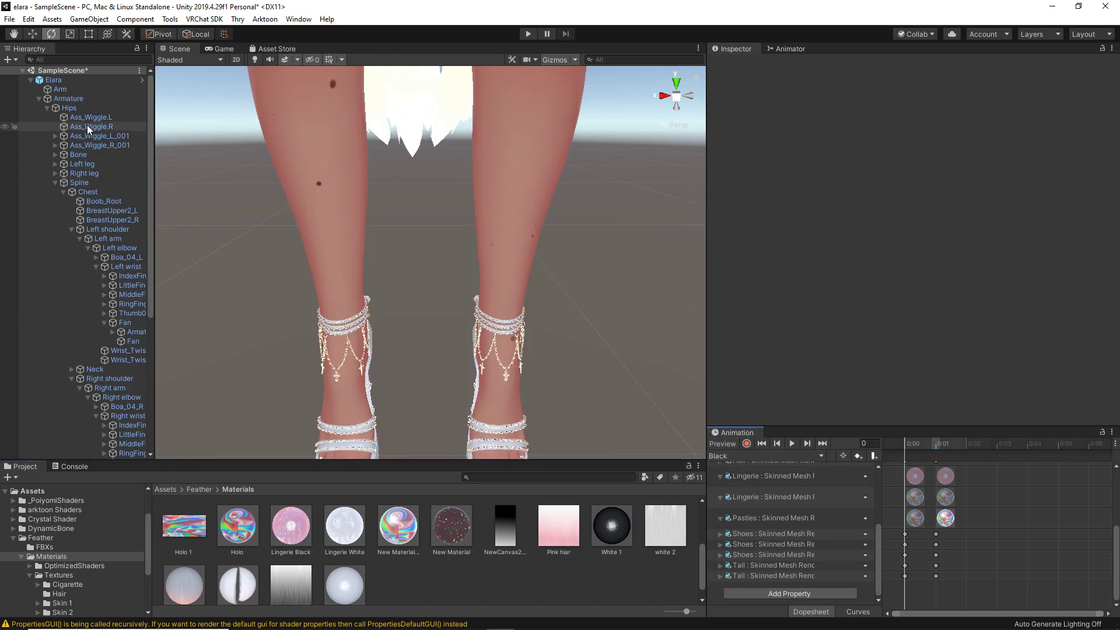
click(64, 81)
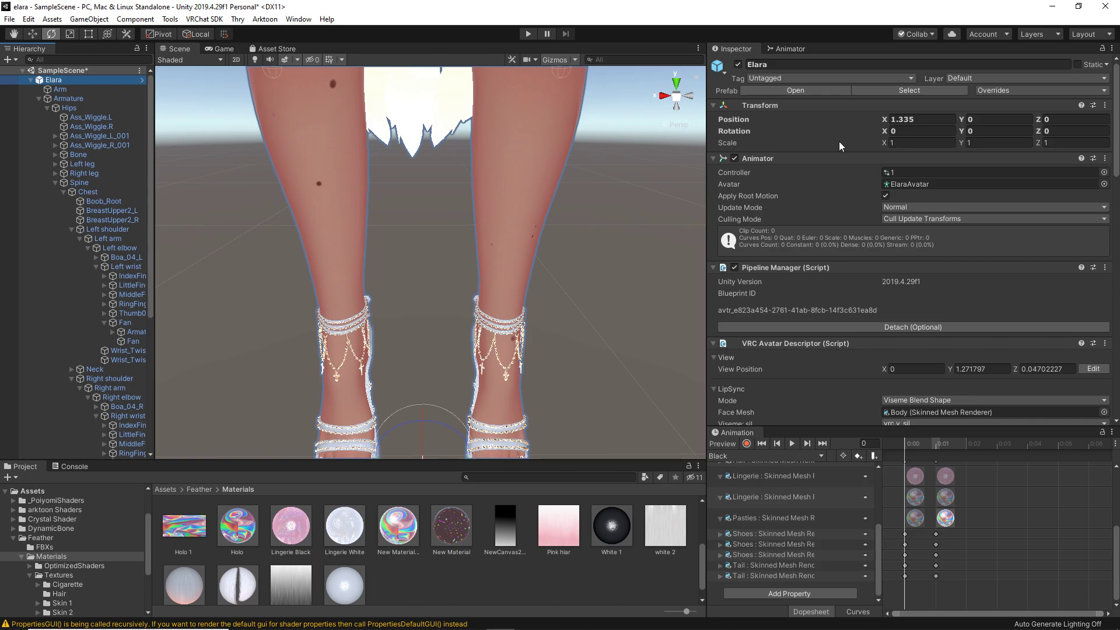
click(915, 171)
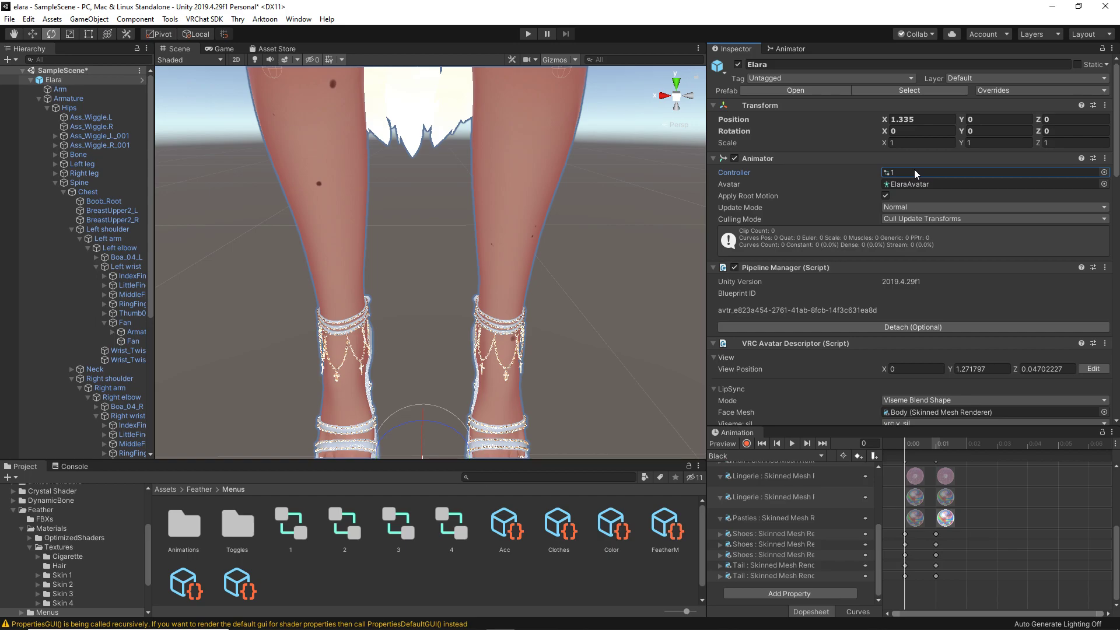
key(Delete)
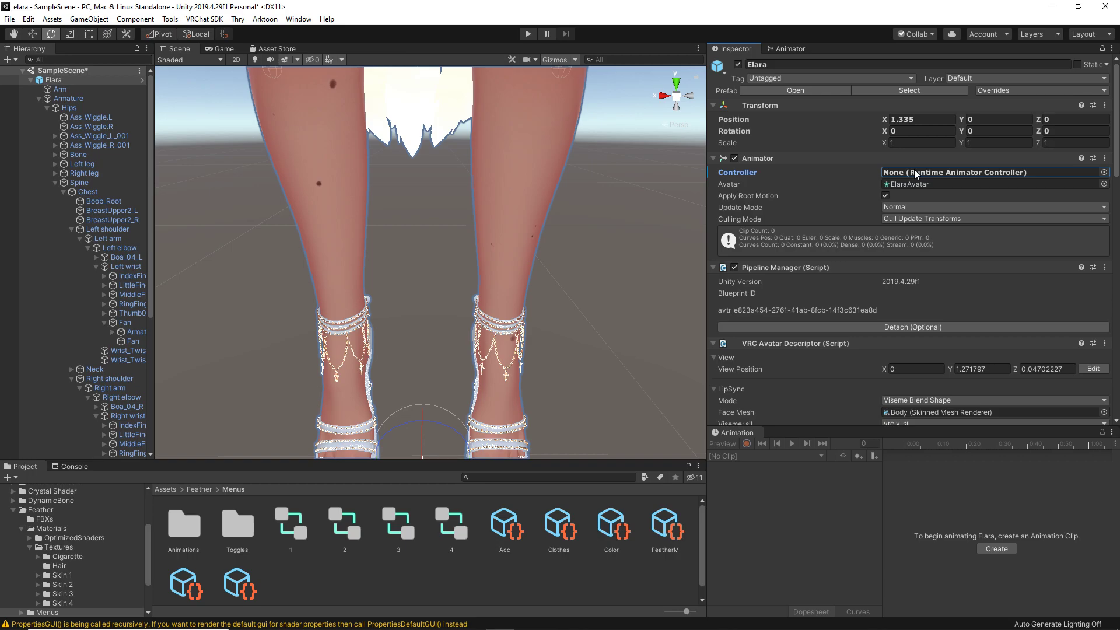